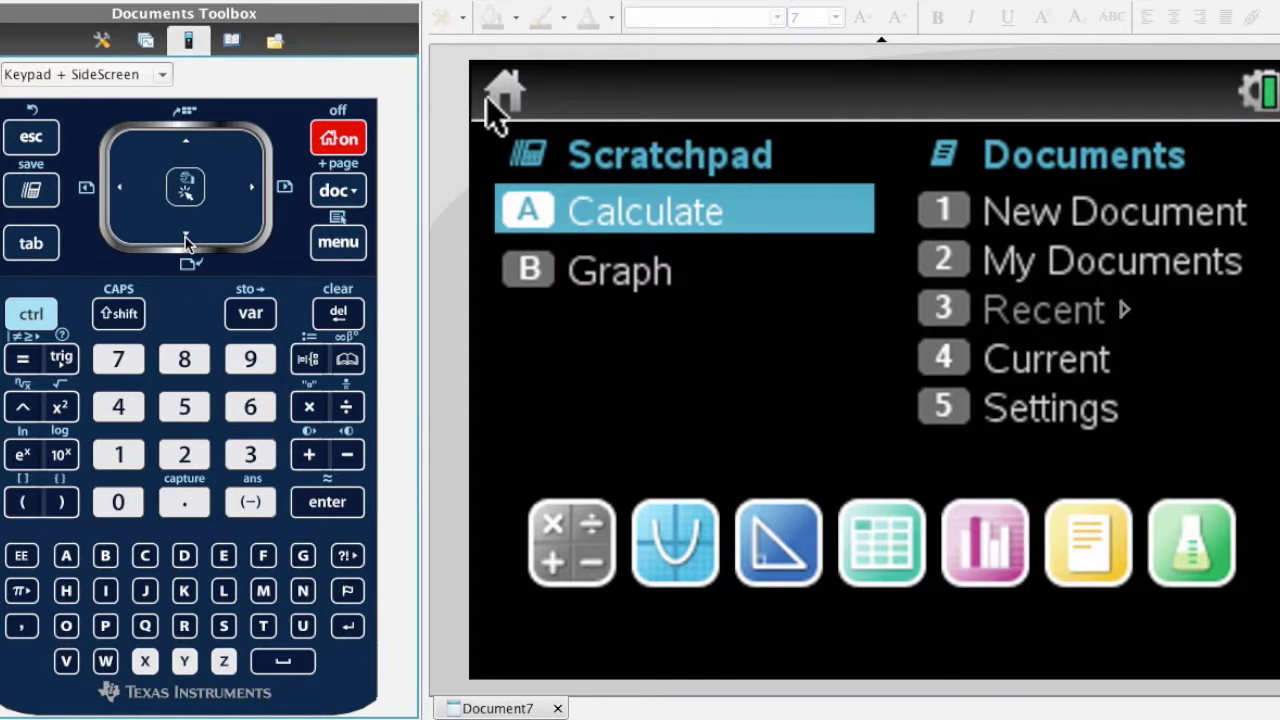
Step: Choose New Document on the home screen, bringing up the save prompt for 'Unsaved Document'
click(185, 240)
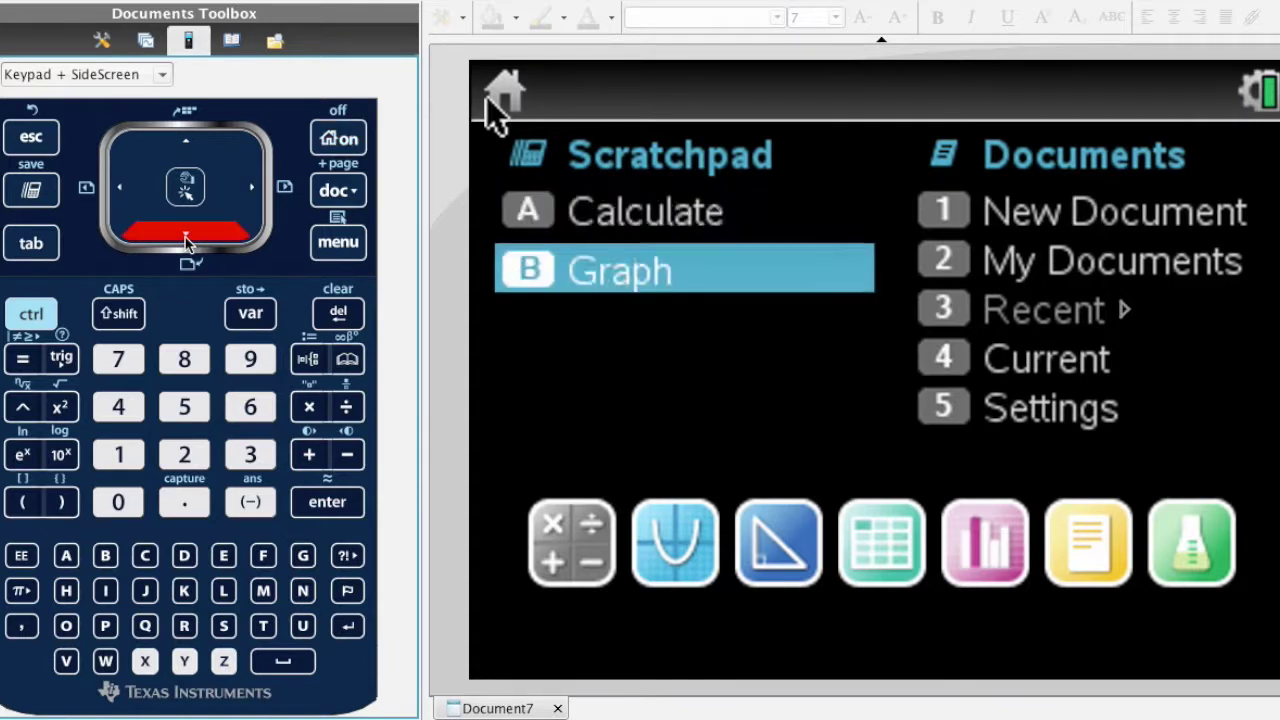
click(185, 240)
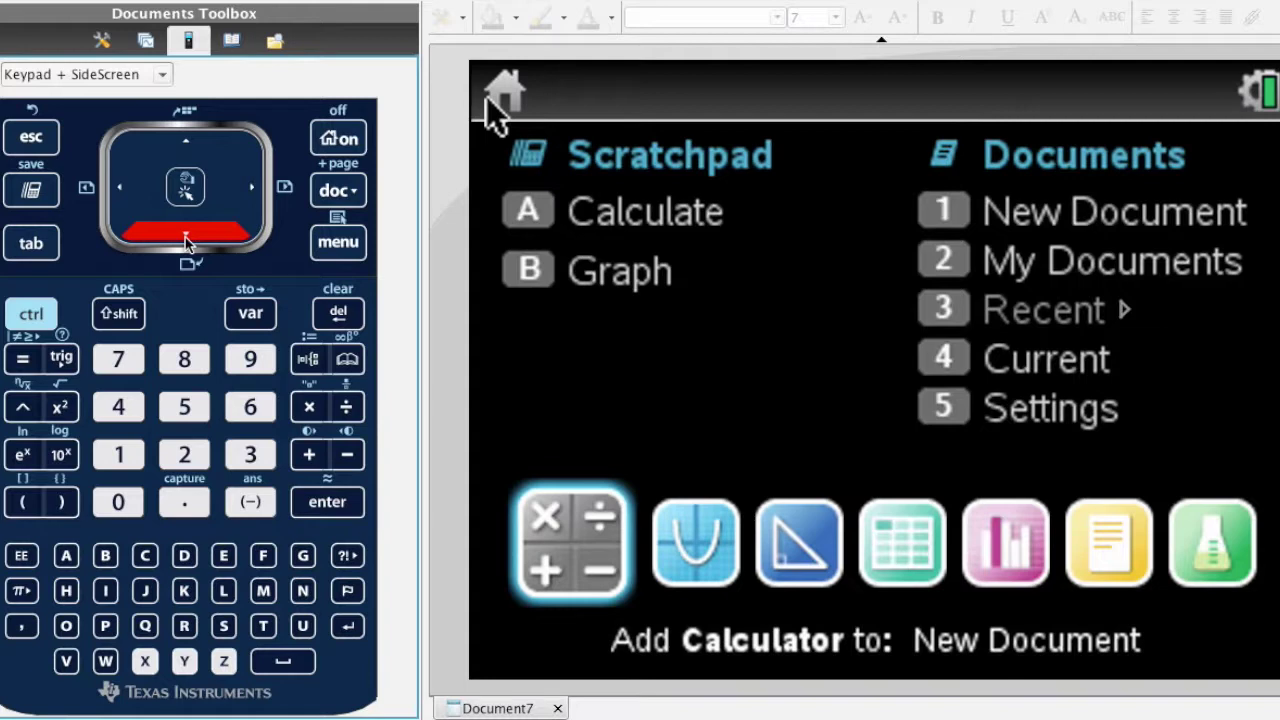
click(255, 195)
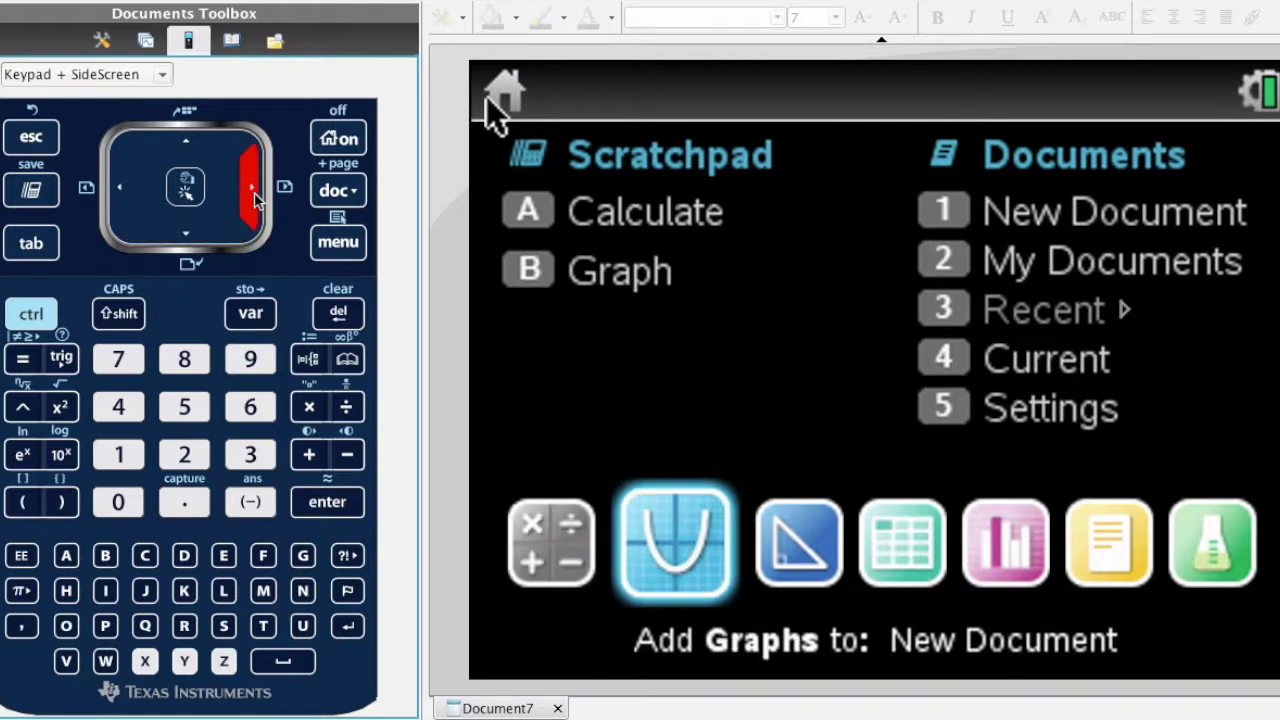
click(219, 155)
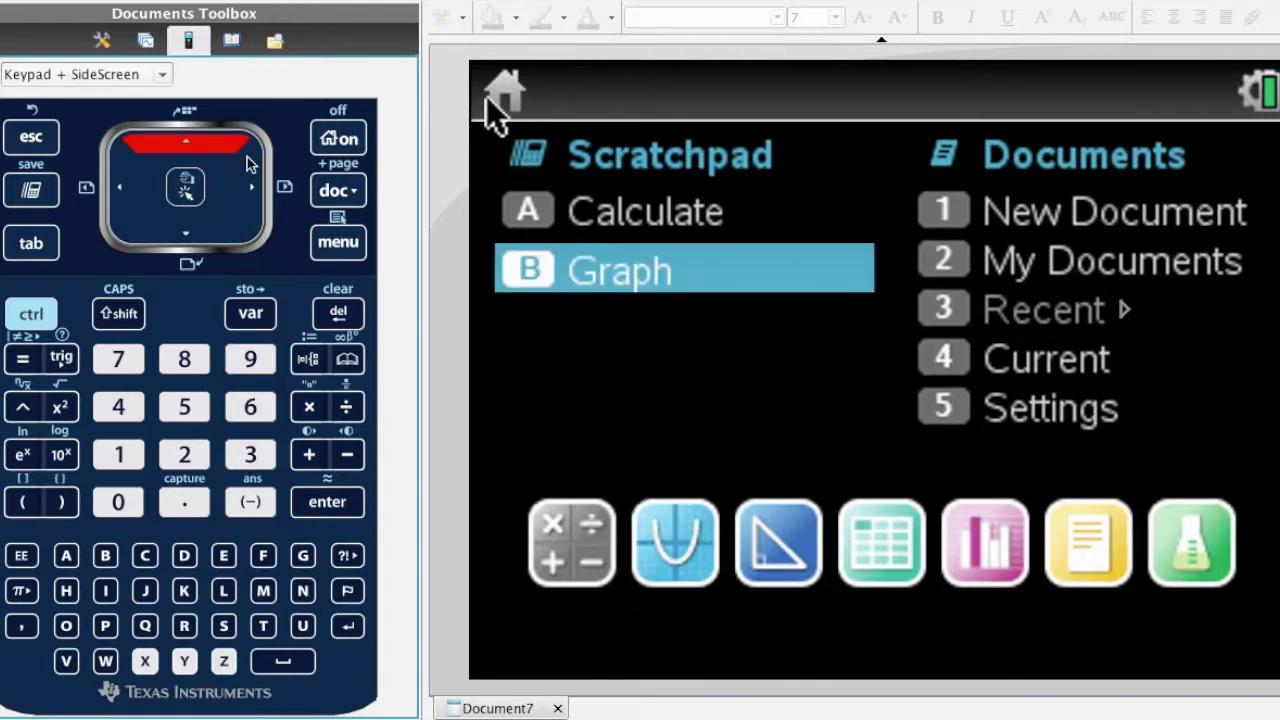
click(255, 190)
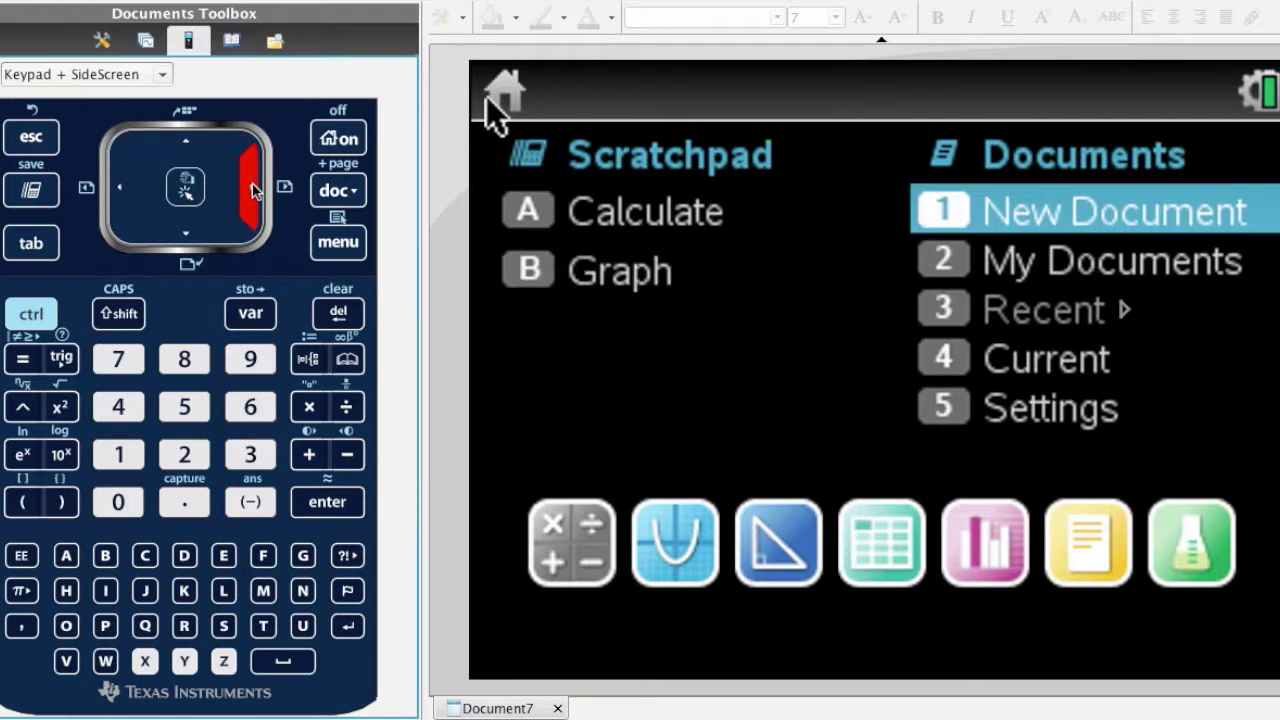
click(185, 192)
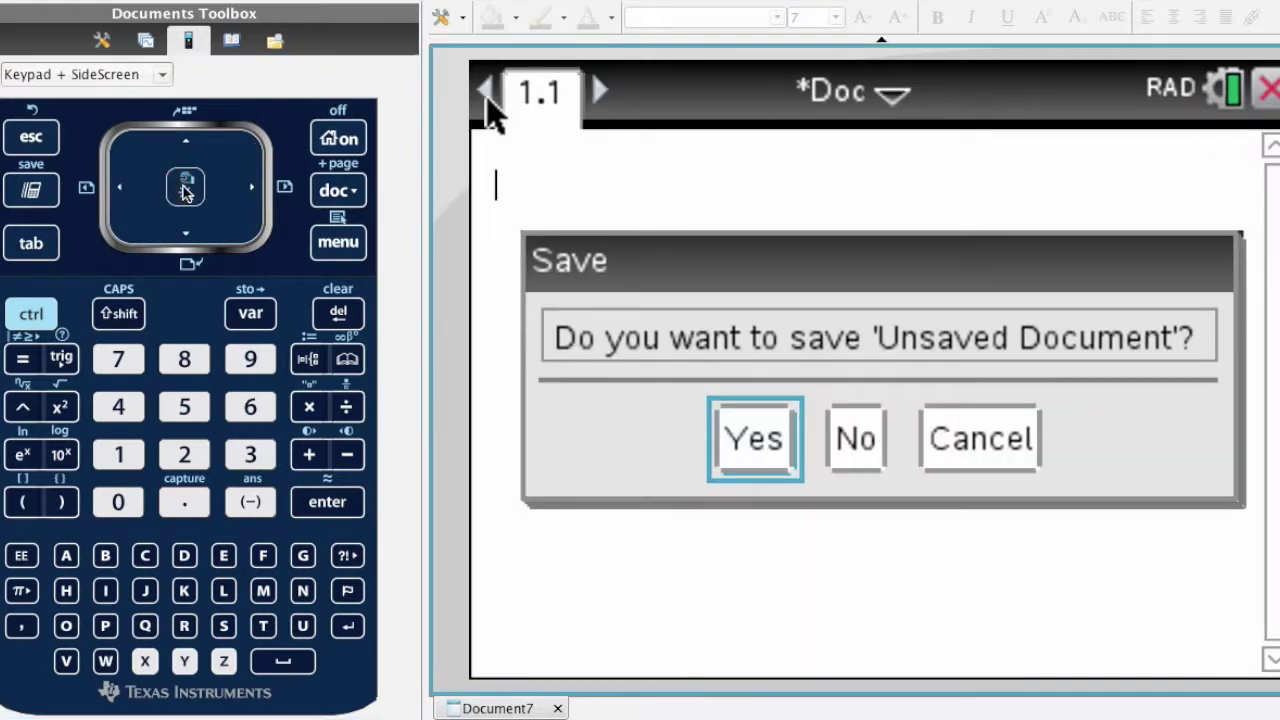
Step: Decline saving 'Unsaved Document' and add a Calculator page (1.1) via 1:Add Calculator
click(856, 443)
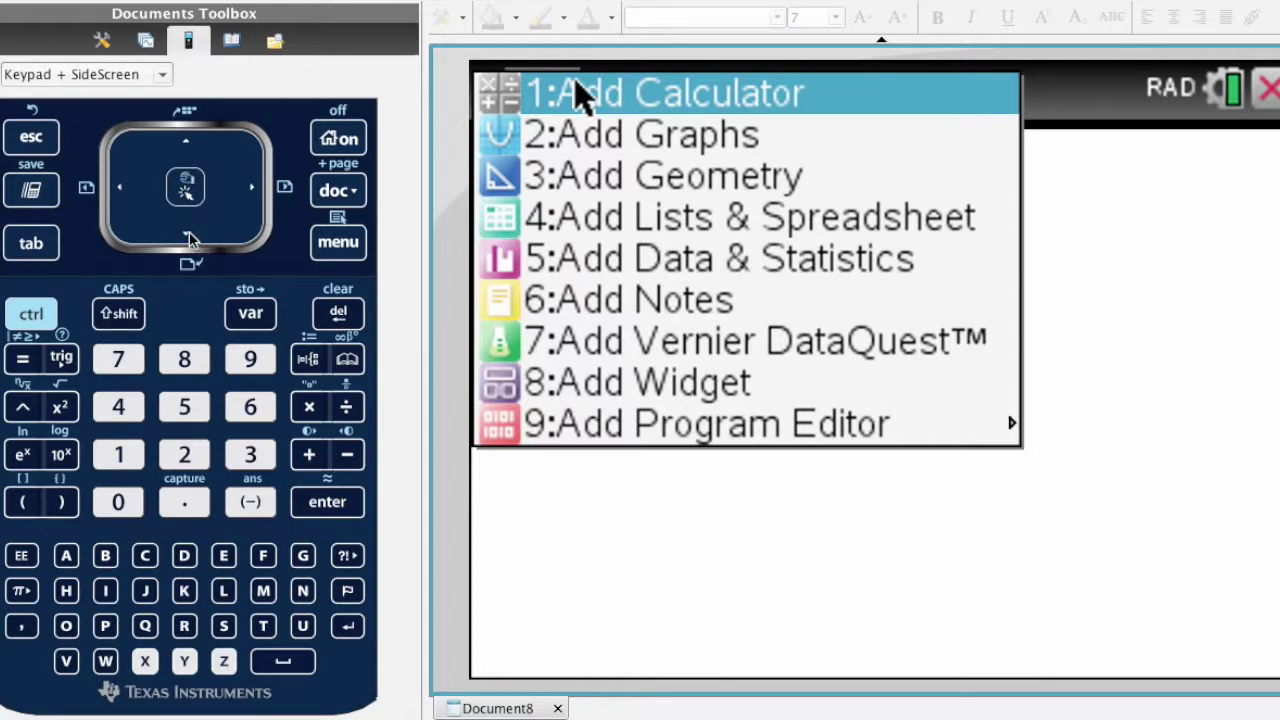
key(Down)
key(Up)
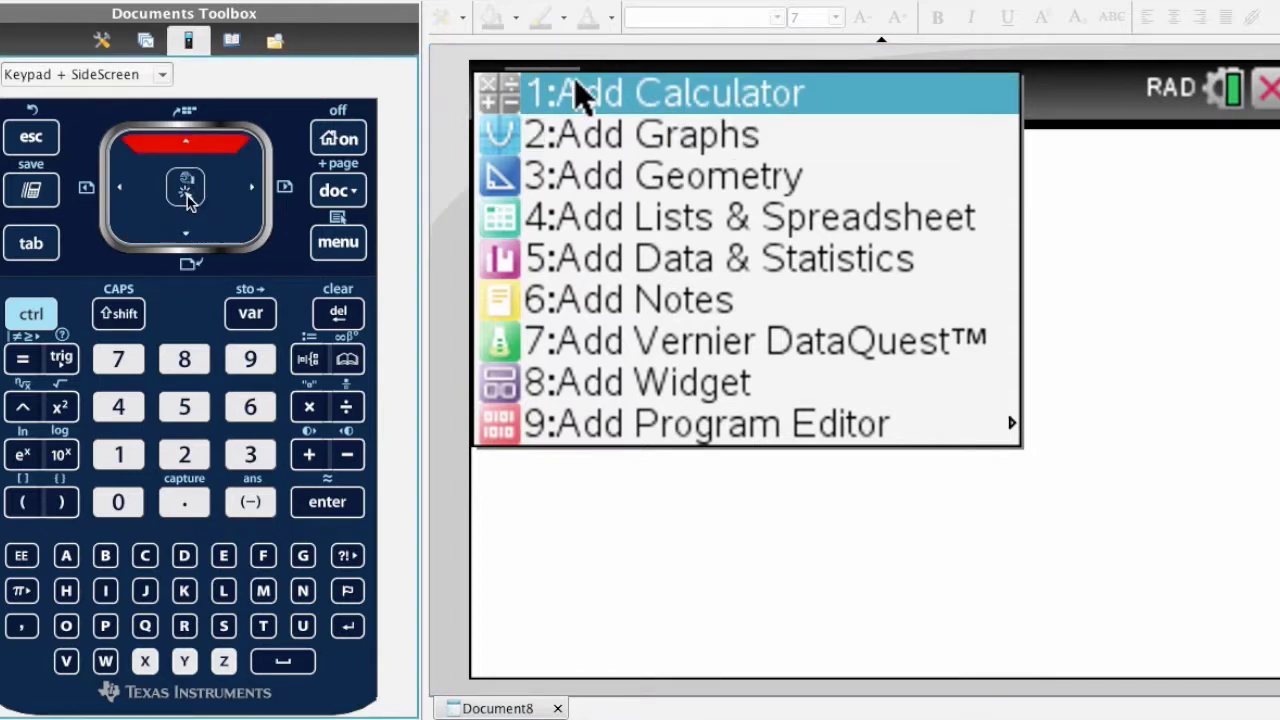
key(Return)
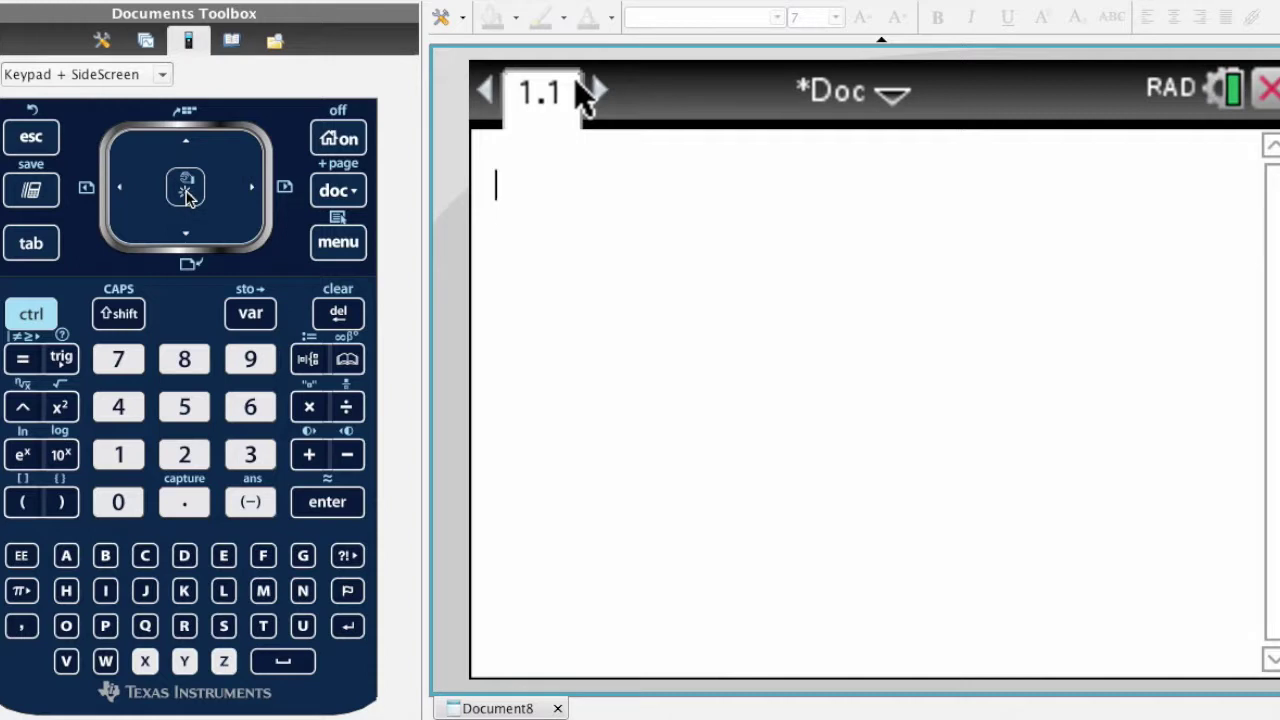
Step: Insert an empty nSolve( ) from the menu's 3: Algebra > 1: Numerical Solve
click(338, 243)
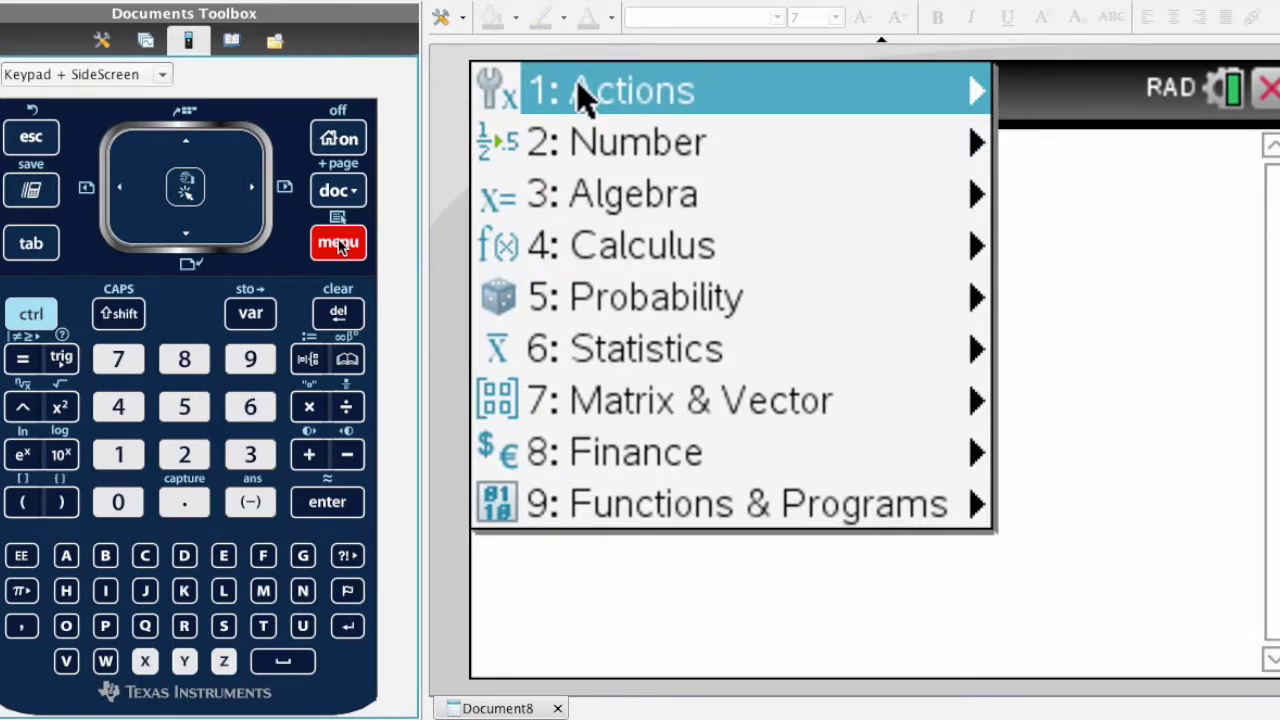
click(188, 236)
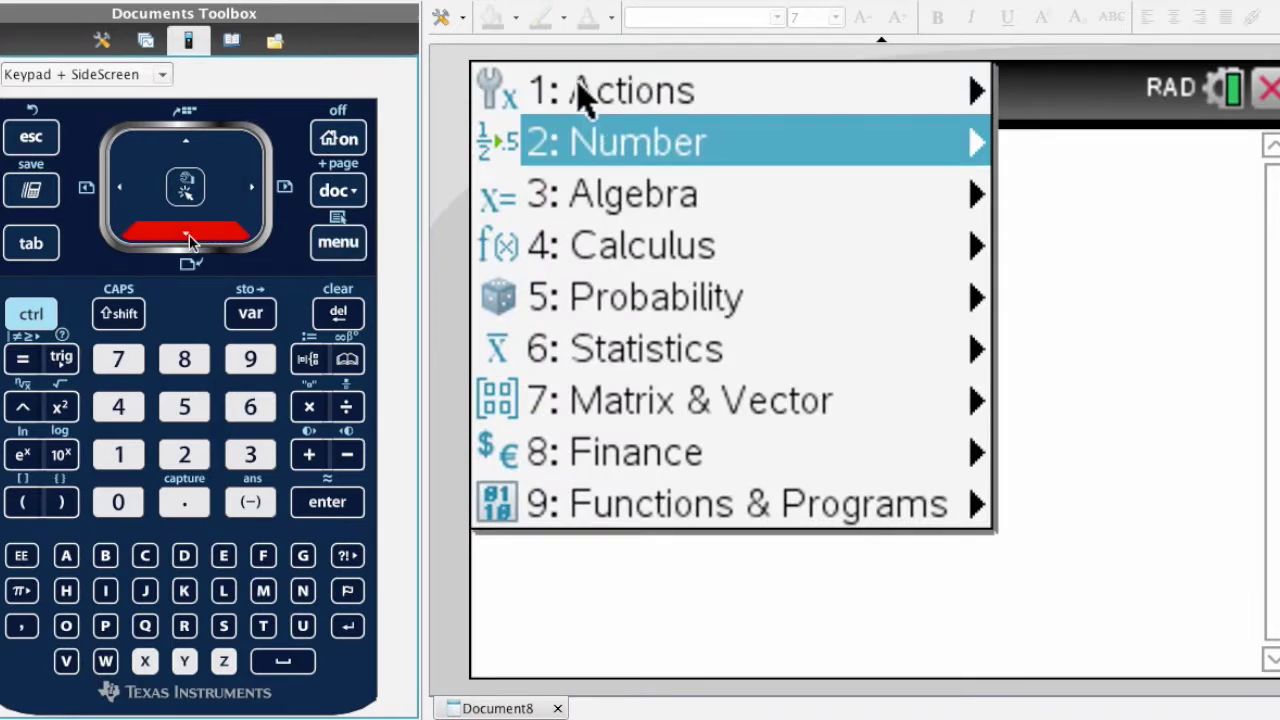
click(190, 240)
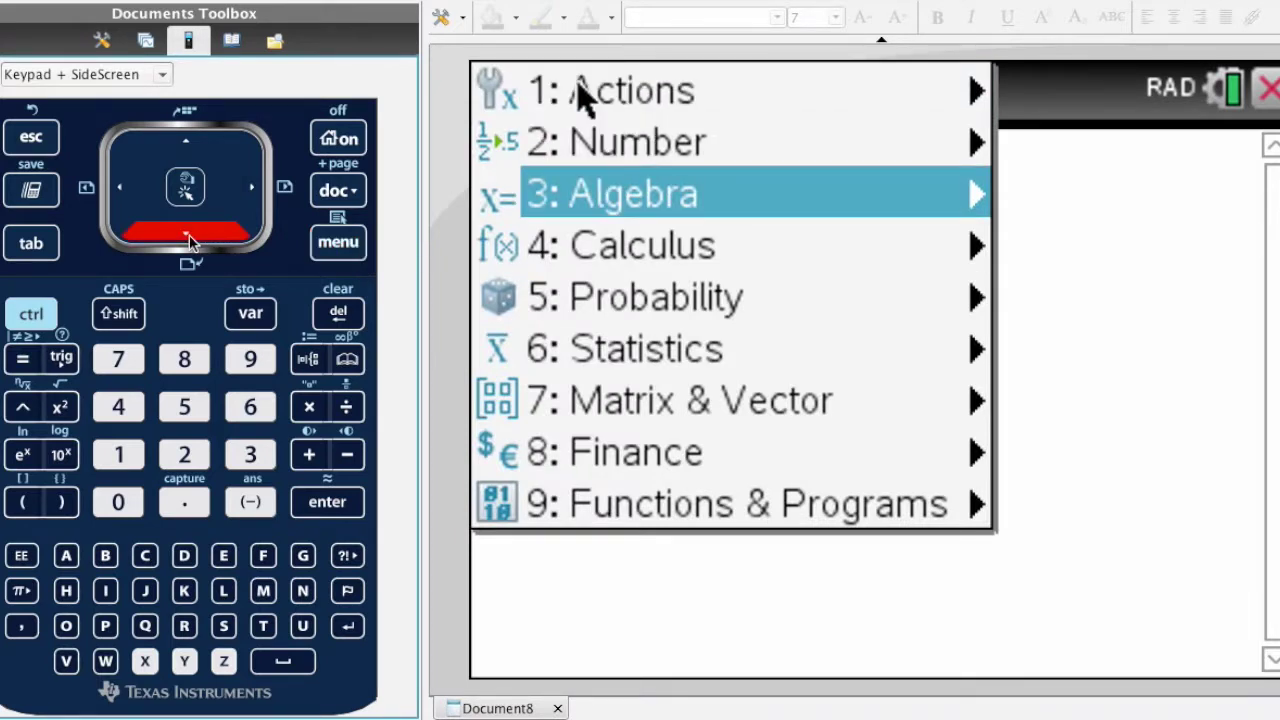
click(253, 189)
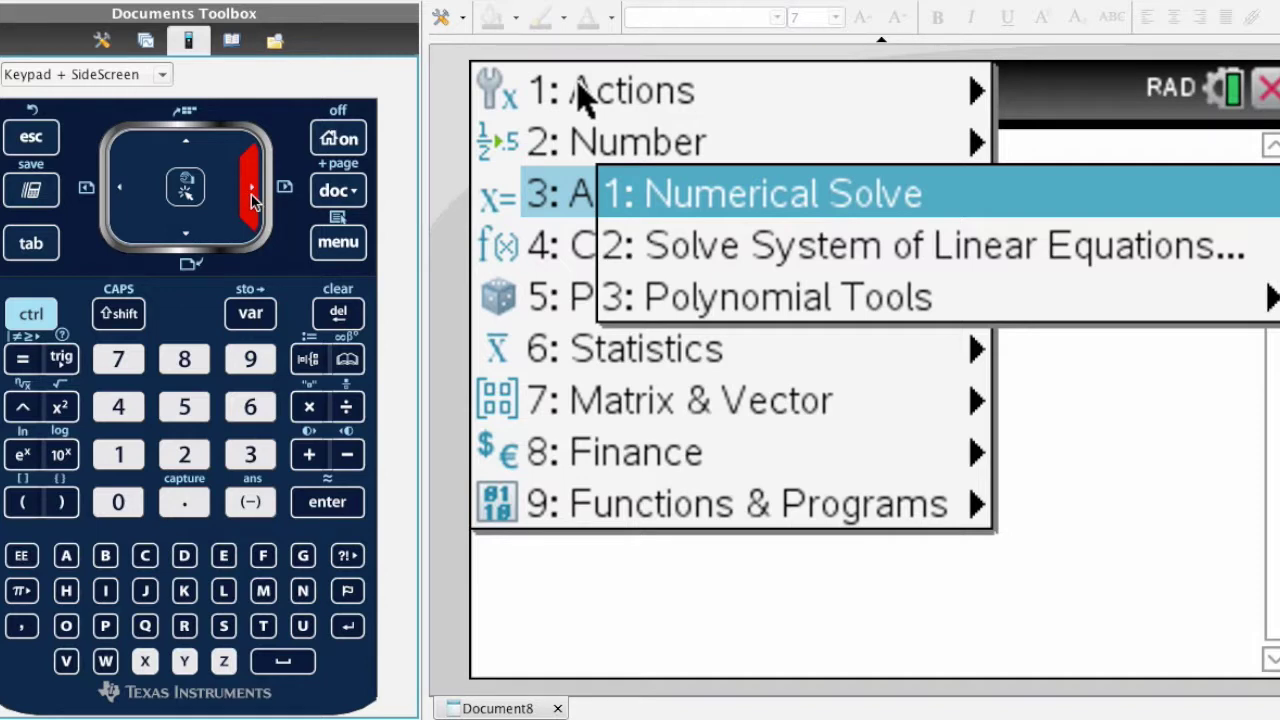
click(184, 196)
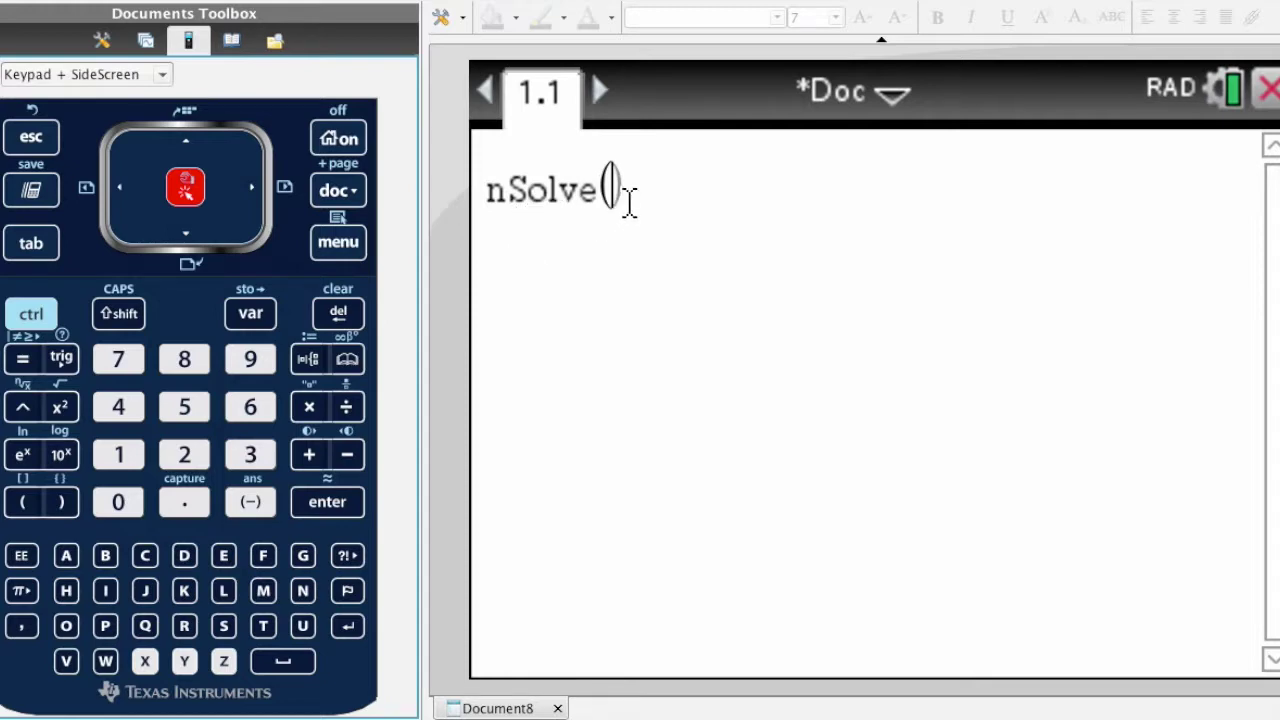
click(358, 244)
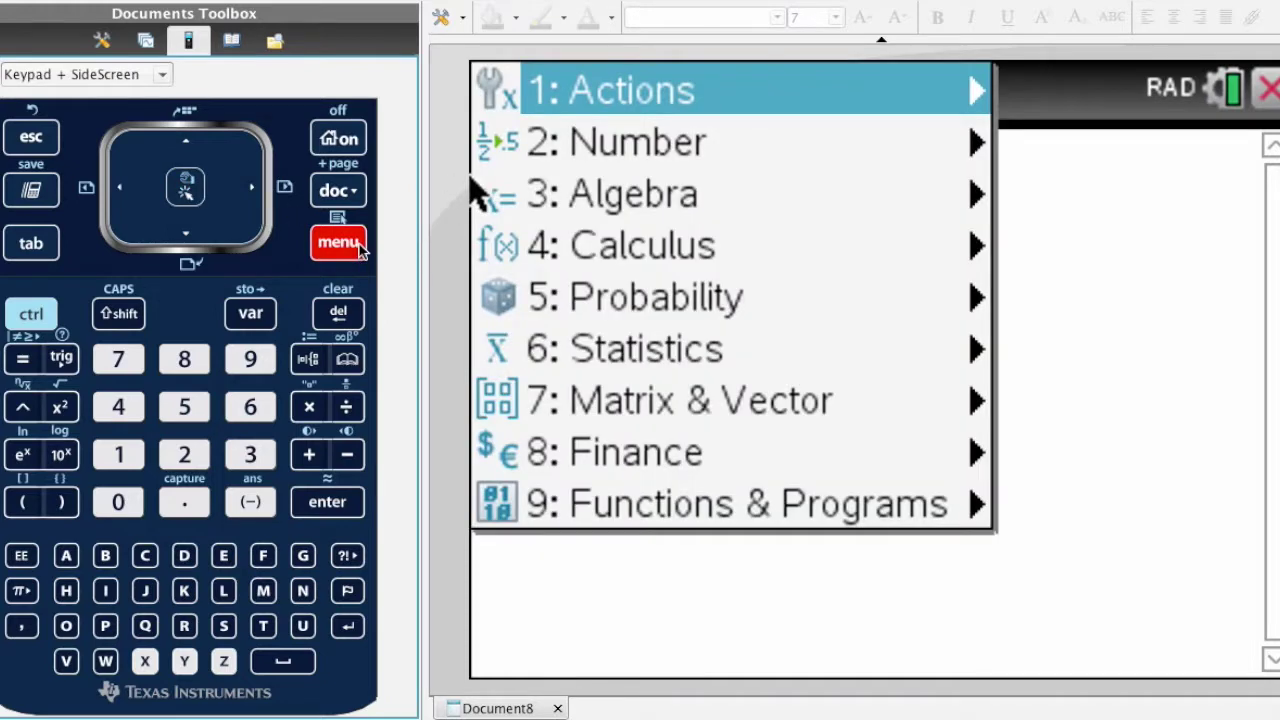
mouse_move(688, 208)
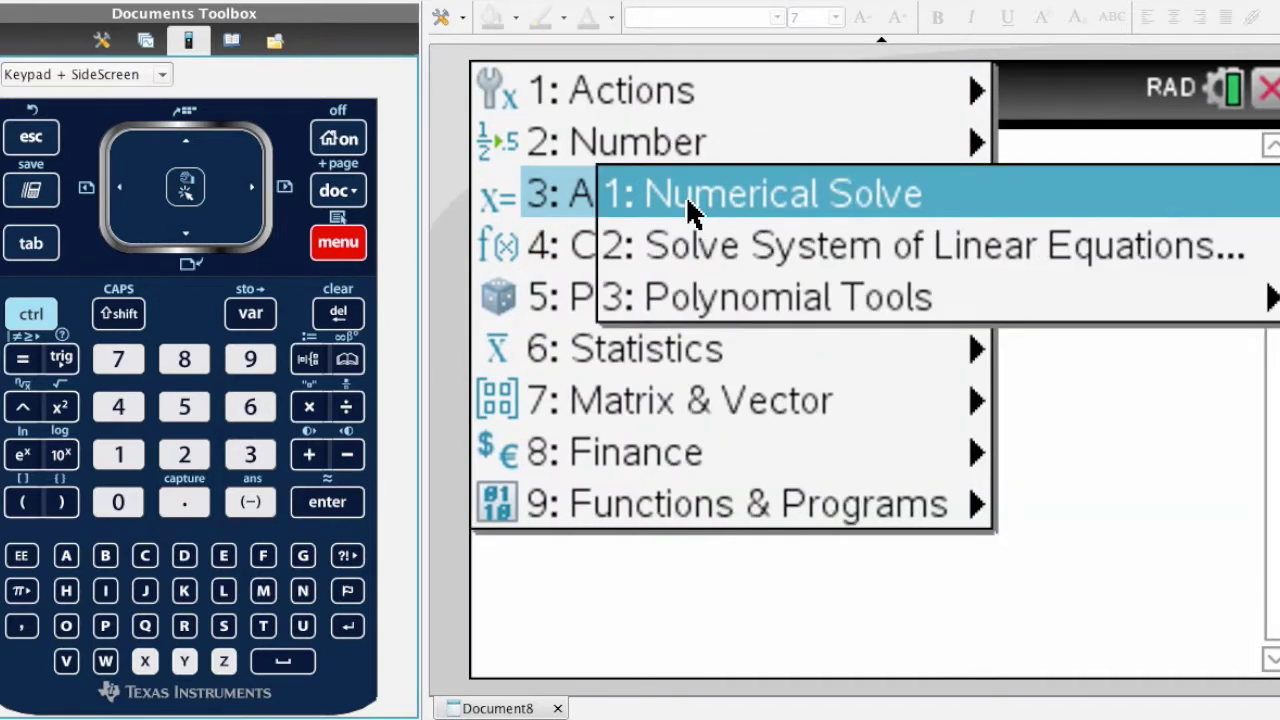
mouse_move(818, 296)
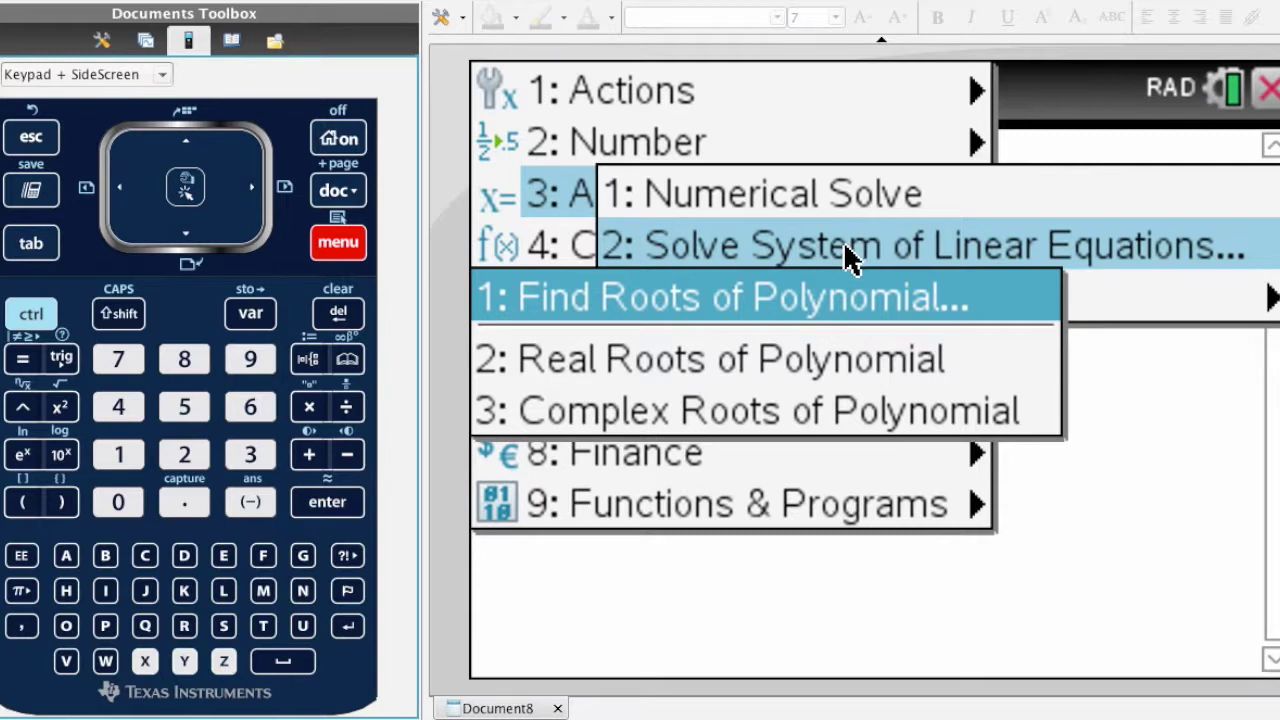
click(592, 78)
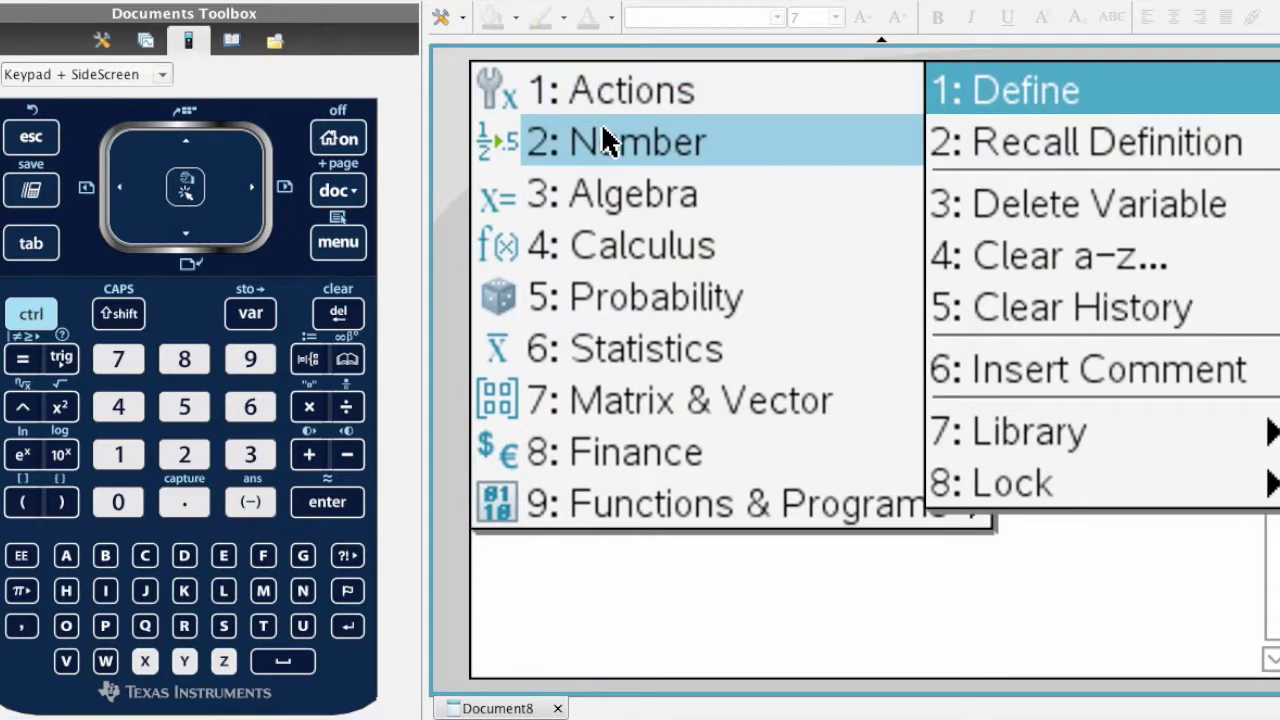
mouse_move(602, 129)
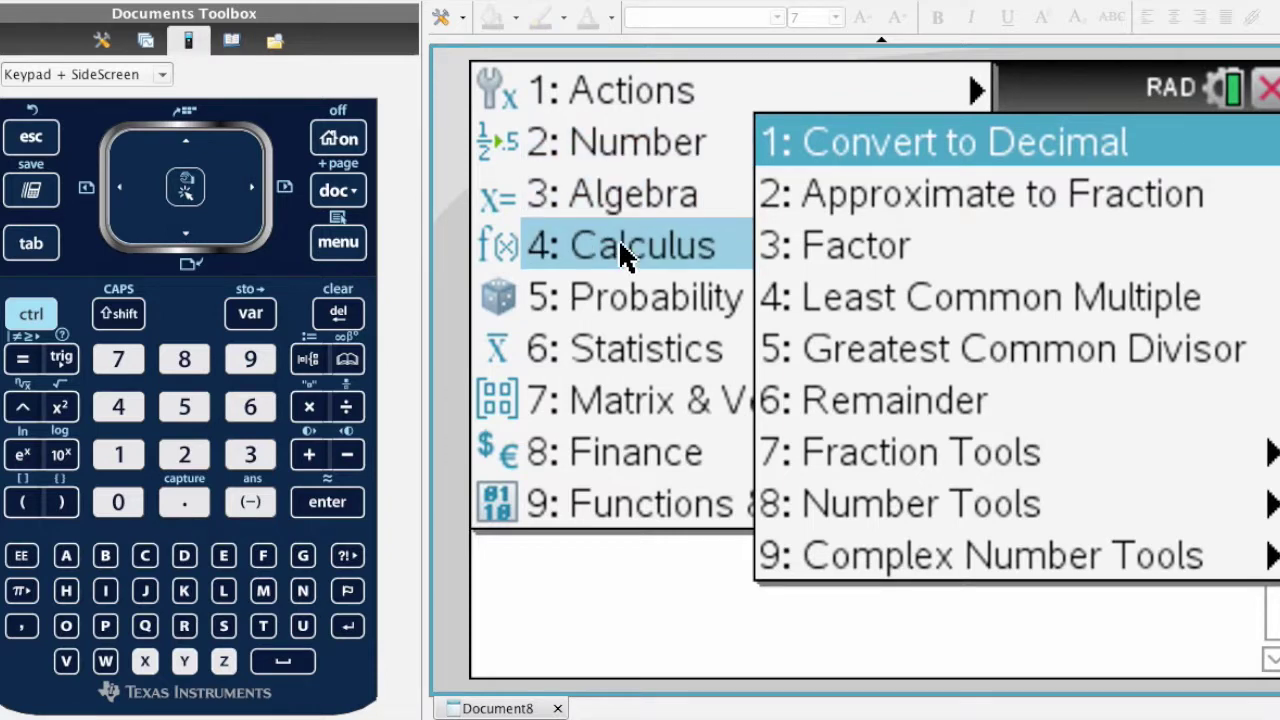
mouse_move(618, 250)
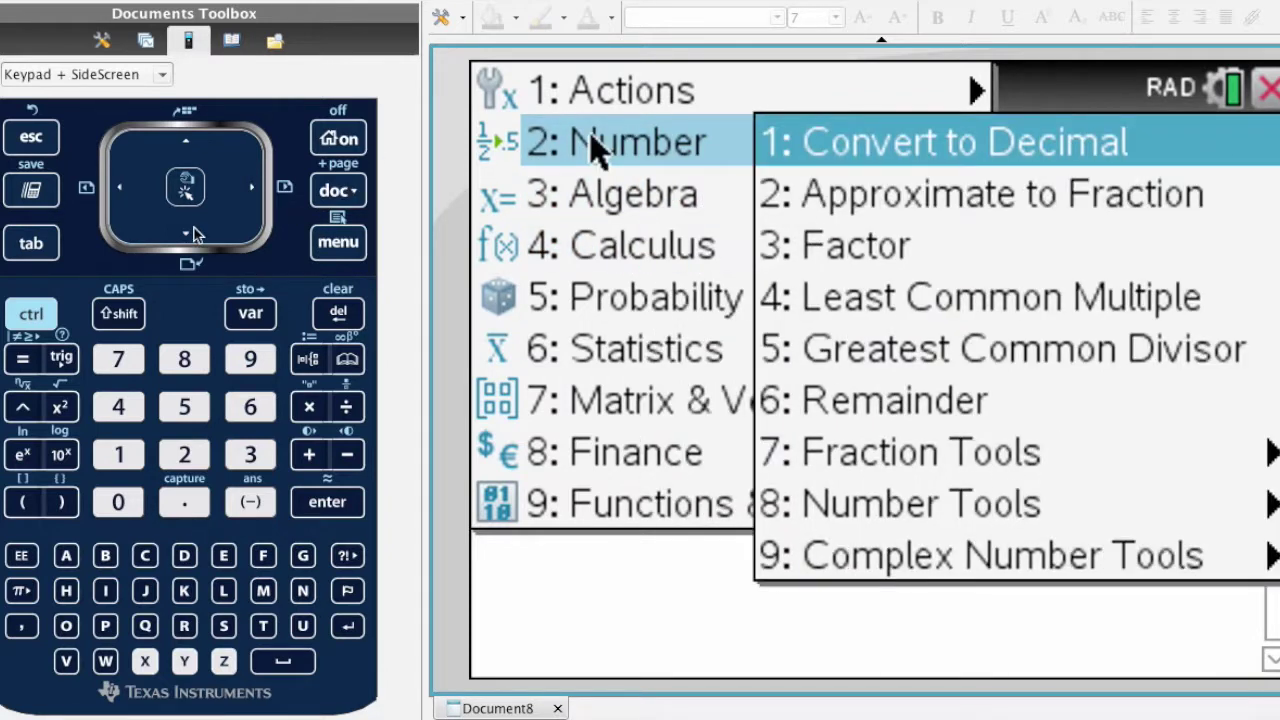
click(32, 140)
click(31, 139)
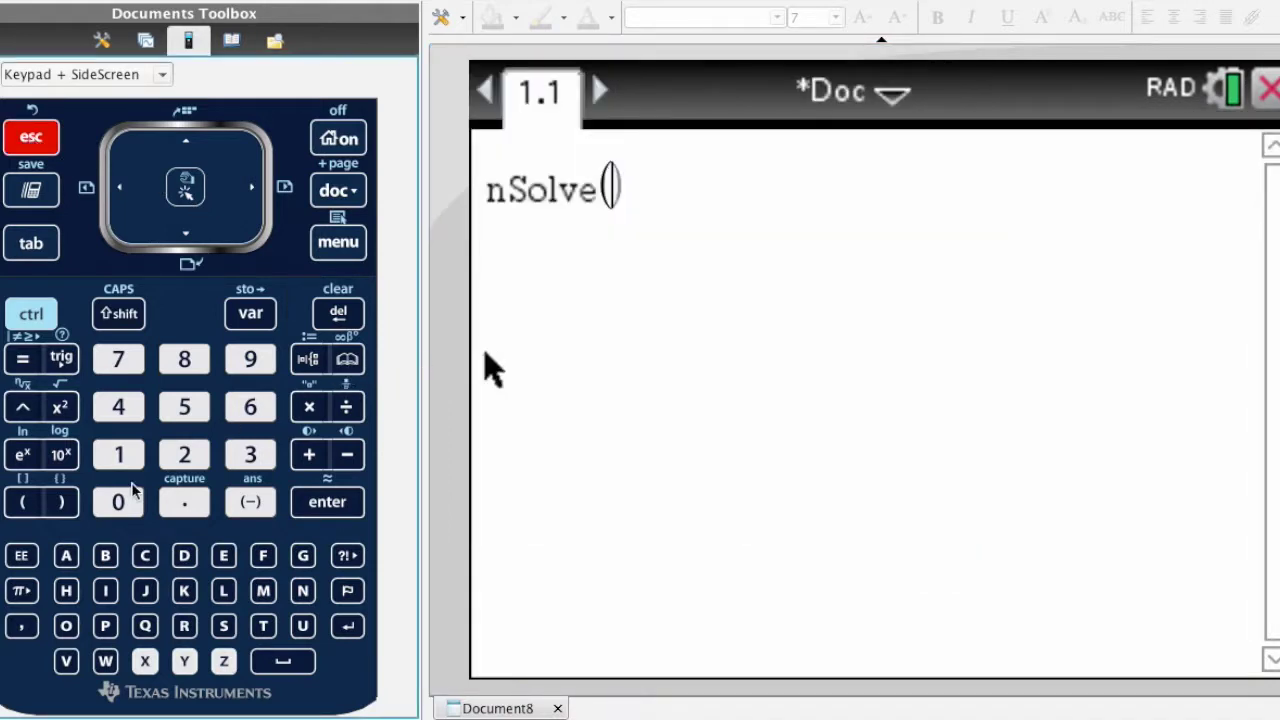
Step: Fill in nSolve(4x+8=16,x) on the keypad and evaluate it, returning 2
click(118, 415)
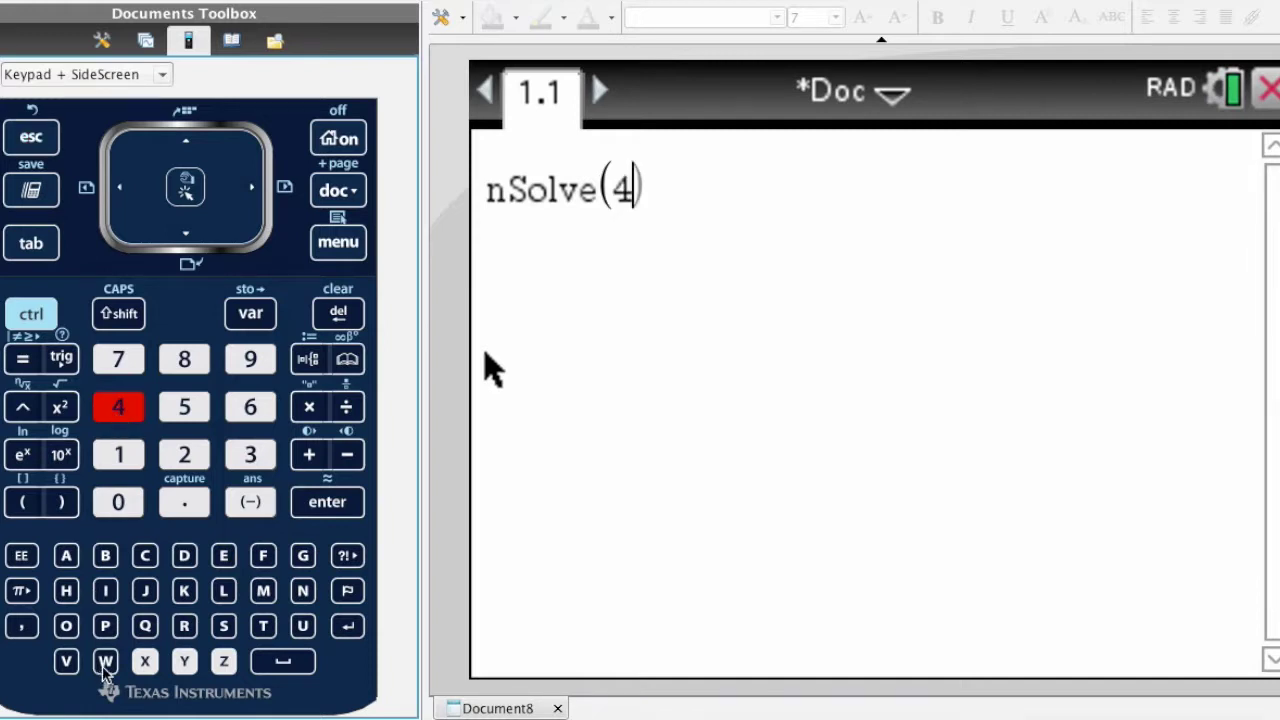
click(141, 667)
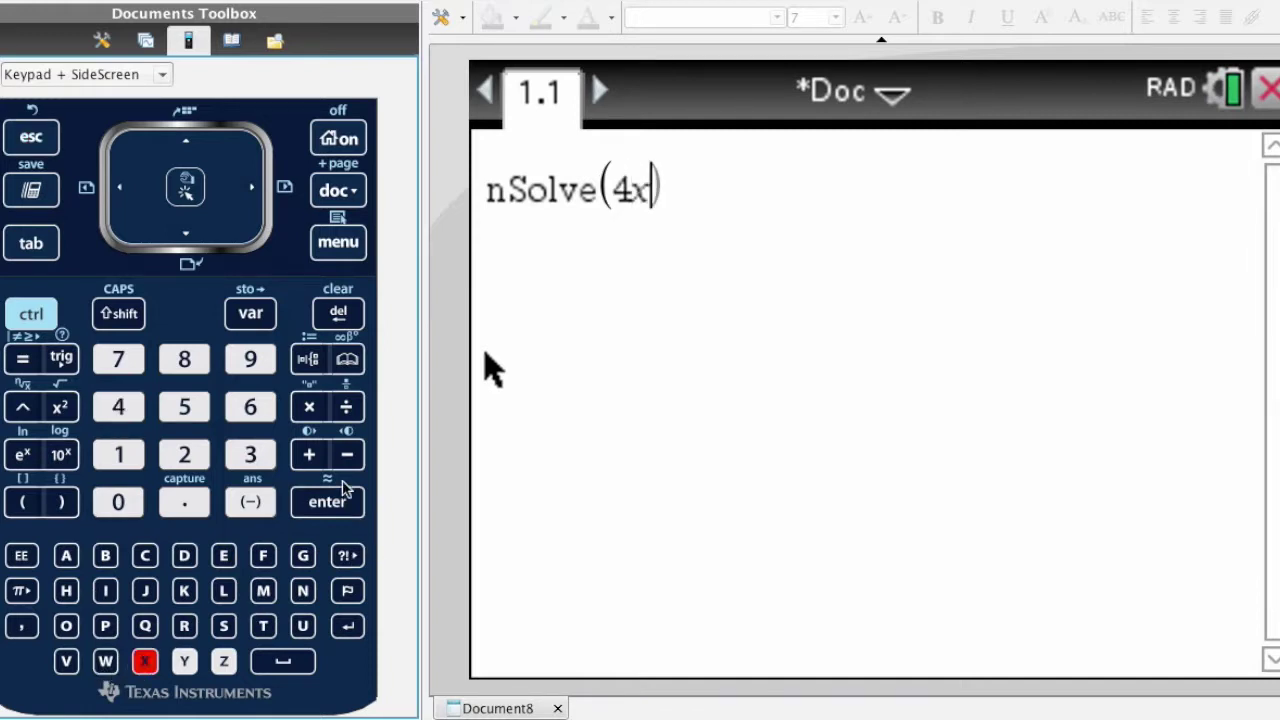
click(312, 452)
click(182, 360)
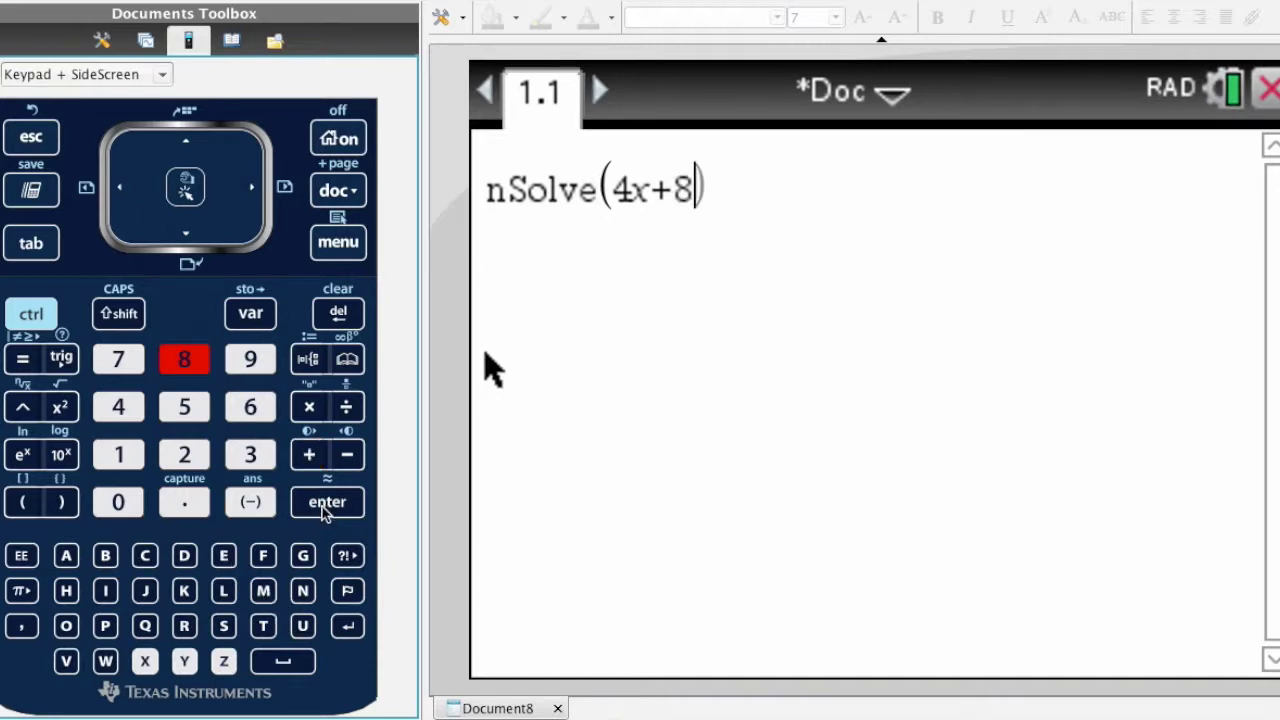
click(22, 362)
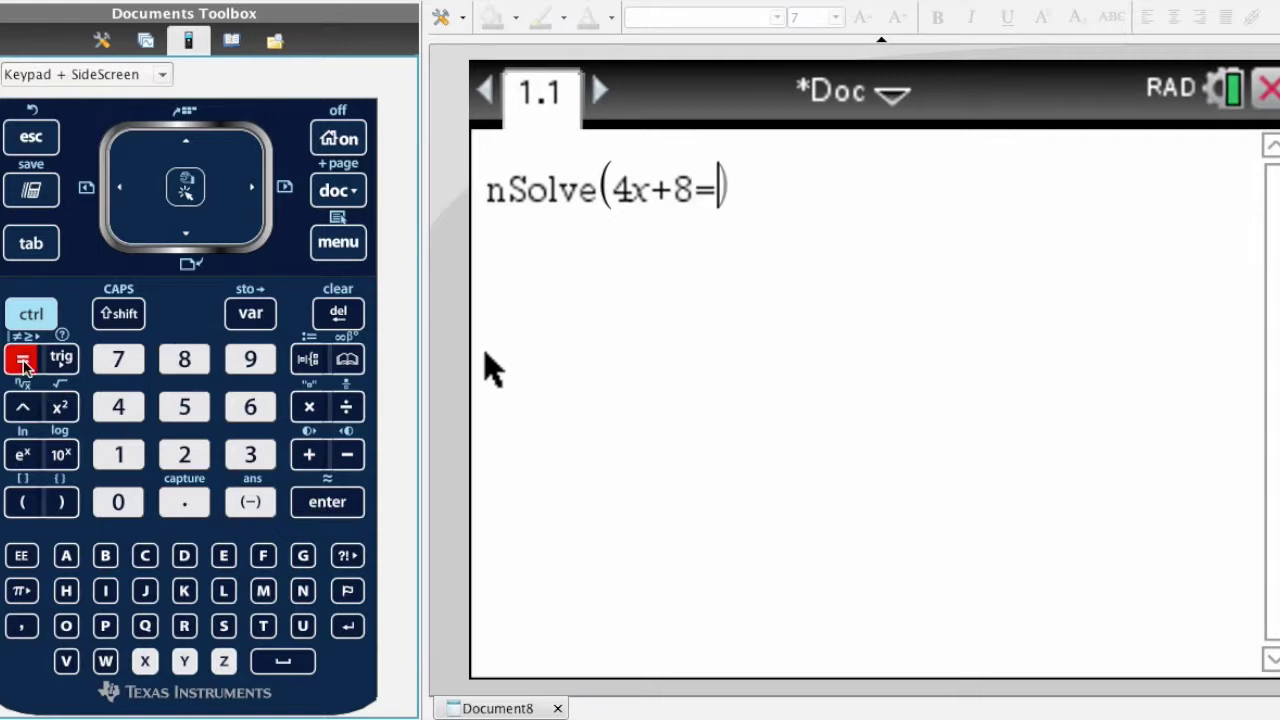
click(124, 458)
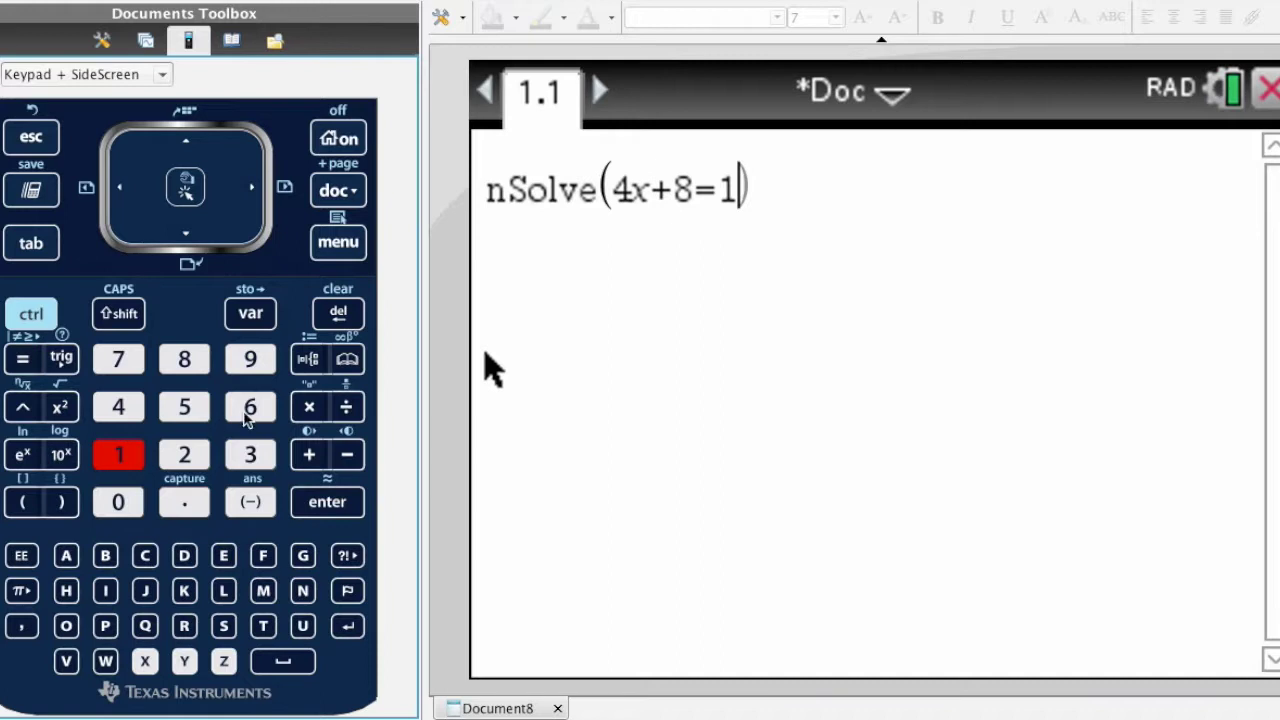
click(247, 416)
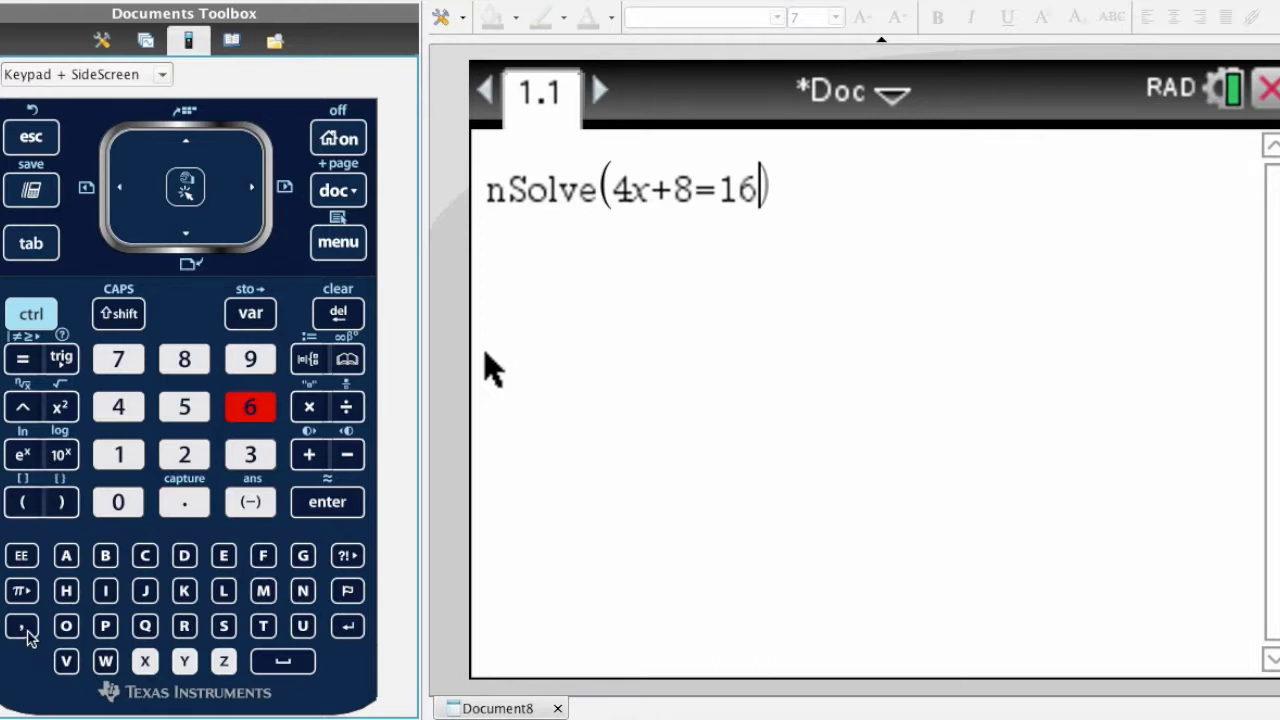
click(23, 628)
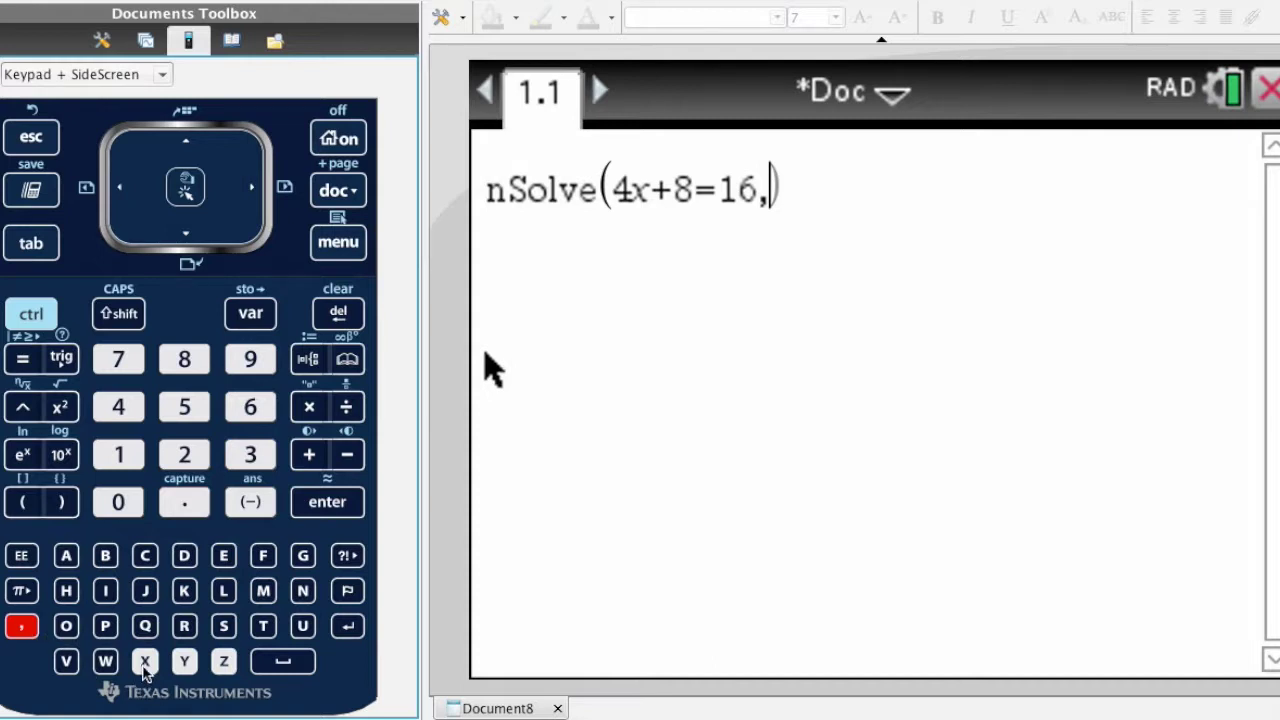
click(145, 662)
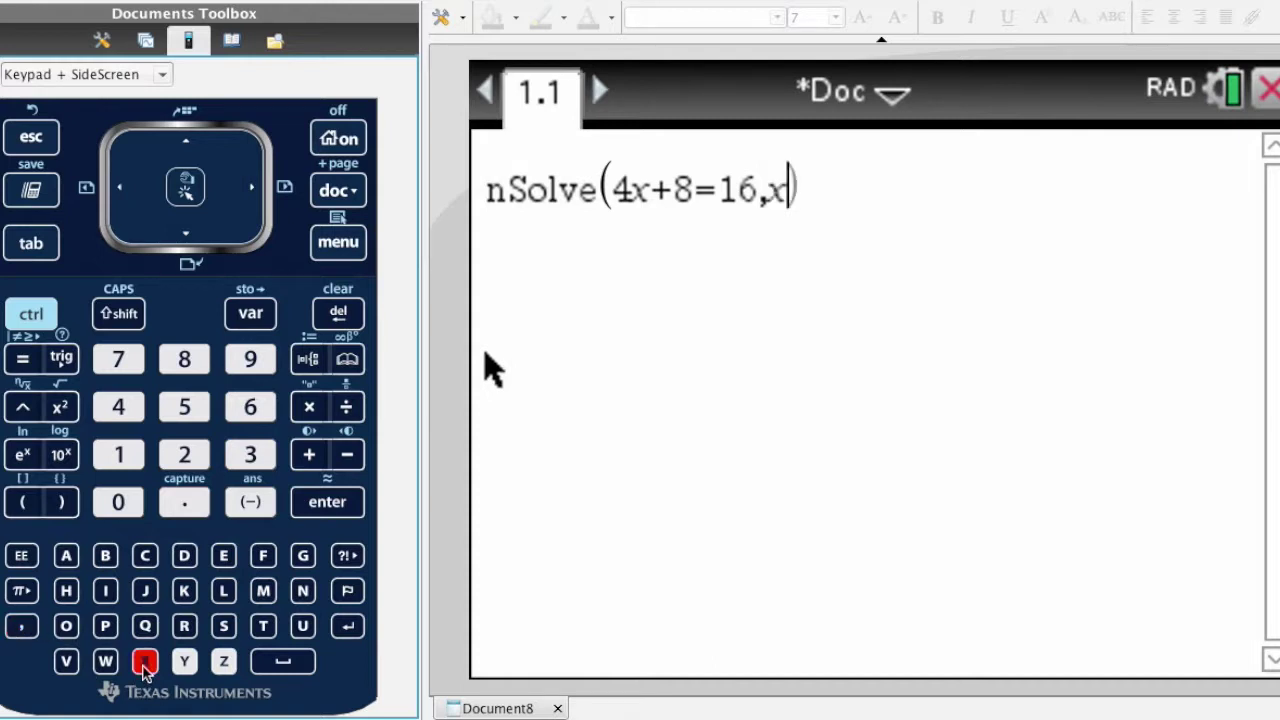
click(318, 505)
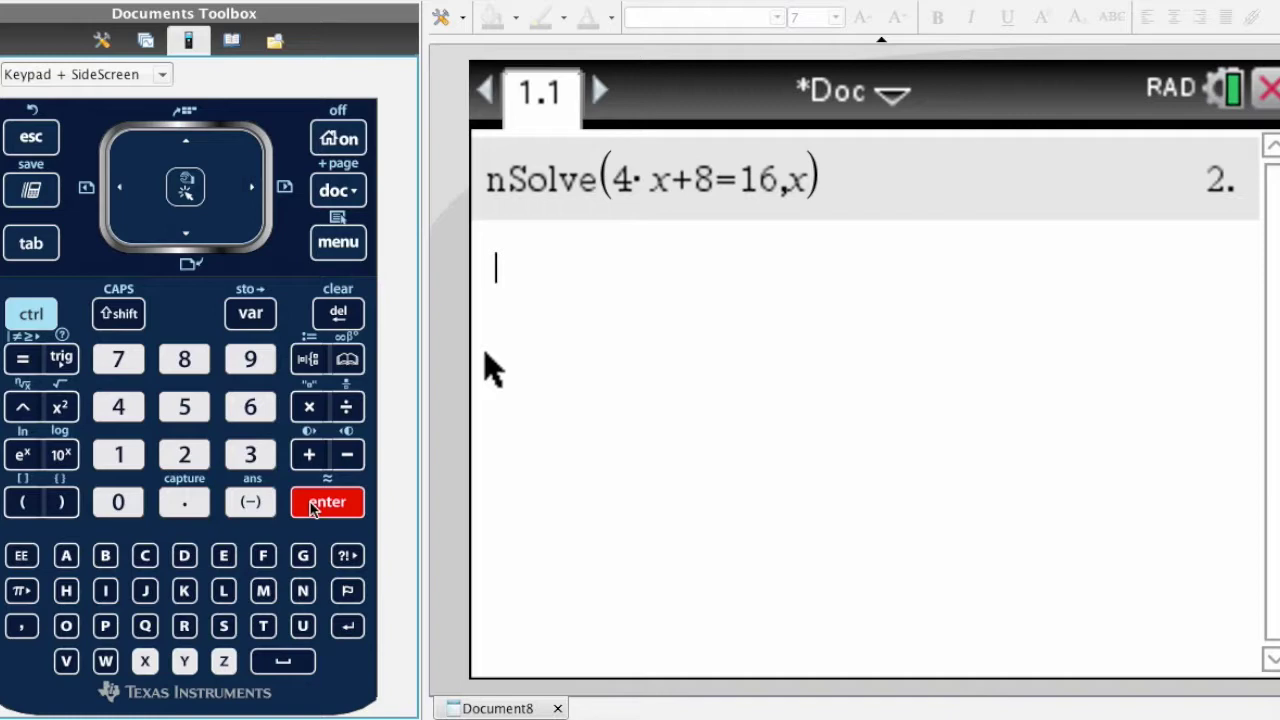
Step: Insert another nSolve( ) on a new line from 3: Algebra > 1: Numerical Solve
click(343, 248)
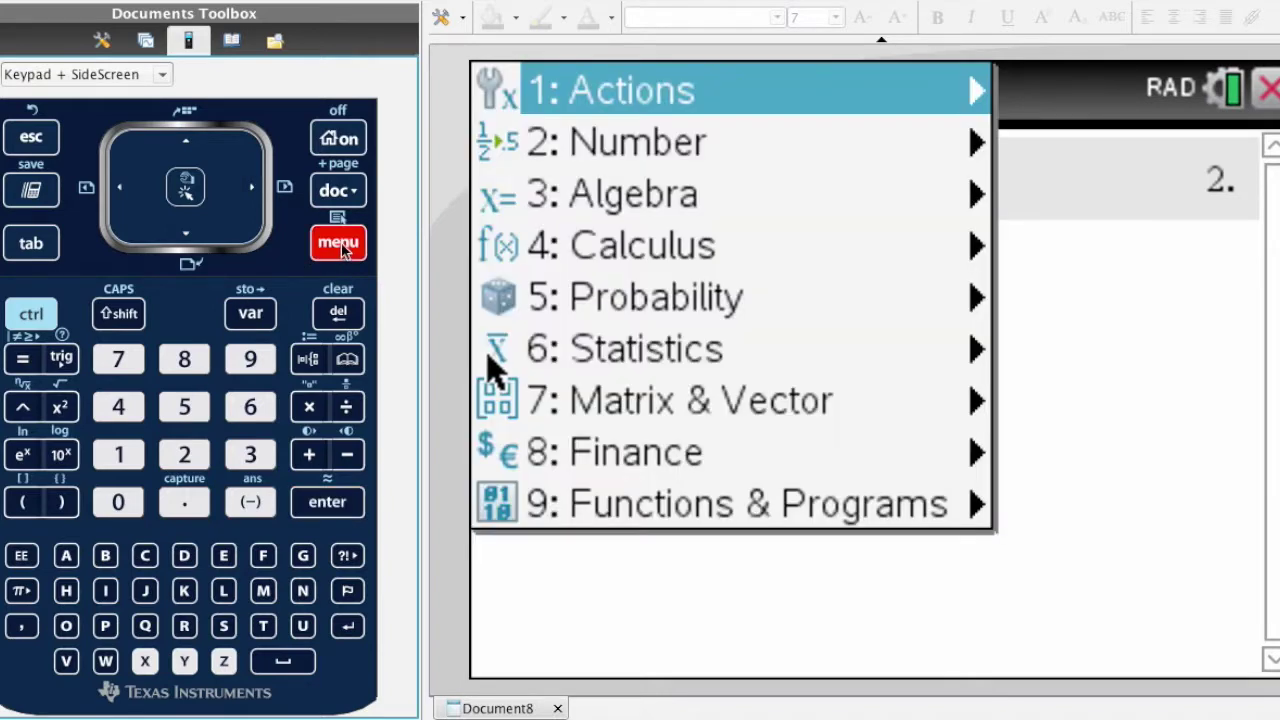
click(185, 236)
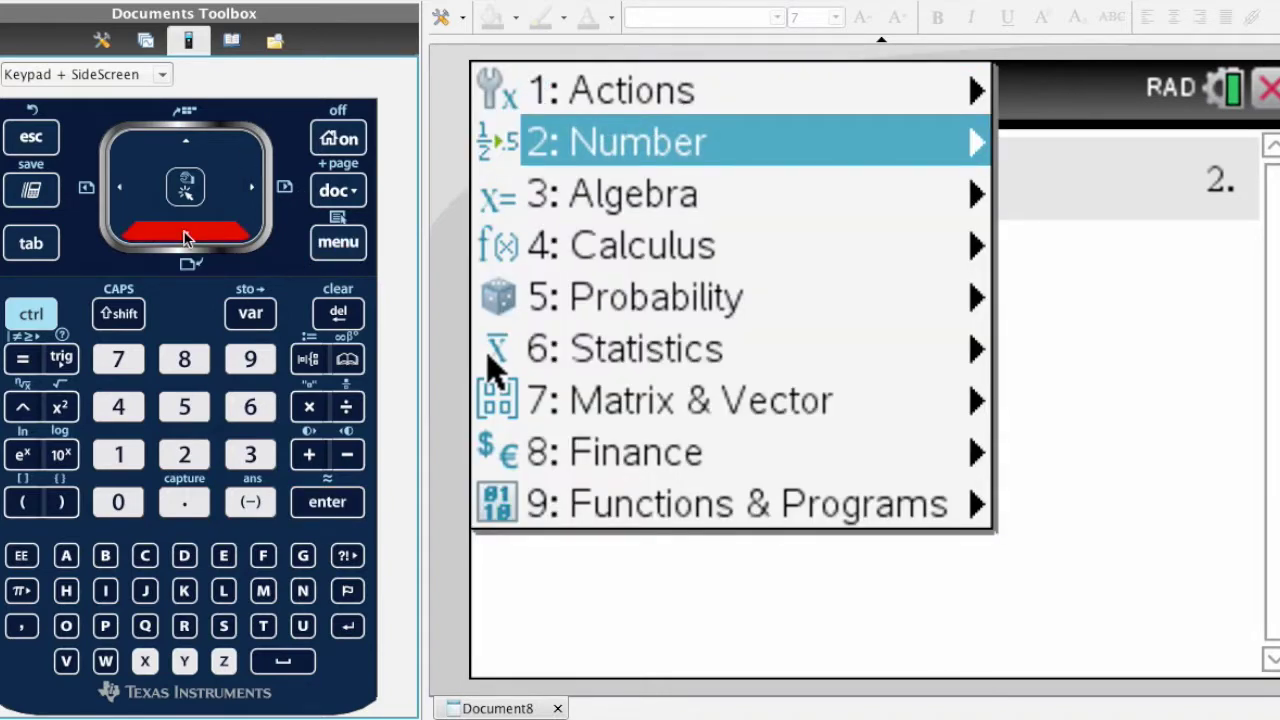
click(185, 236)
click(250, 193)
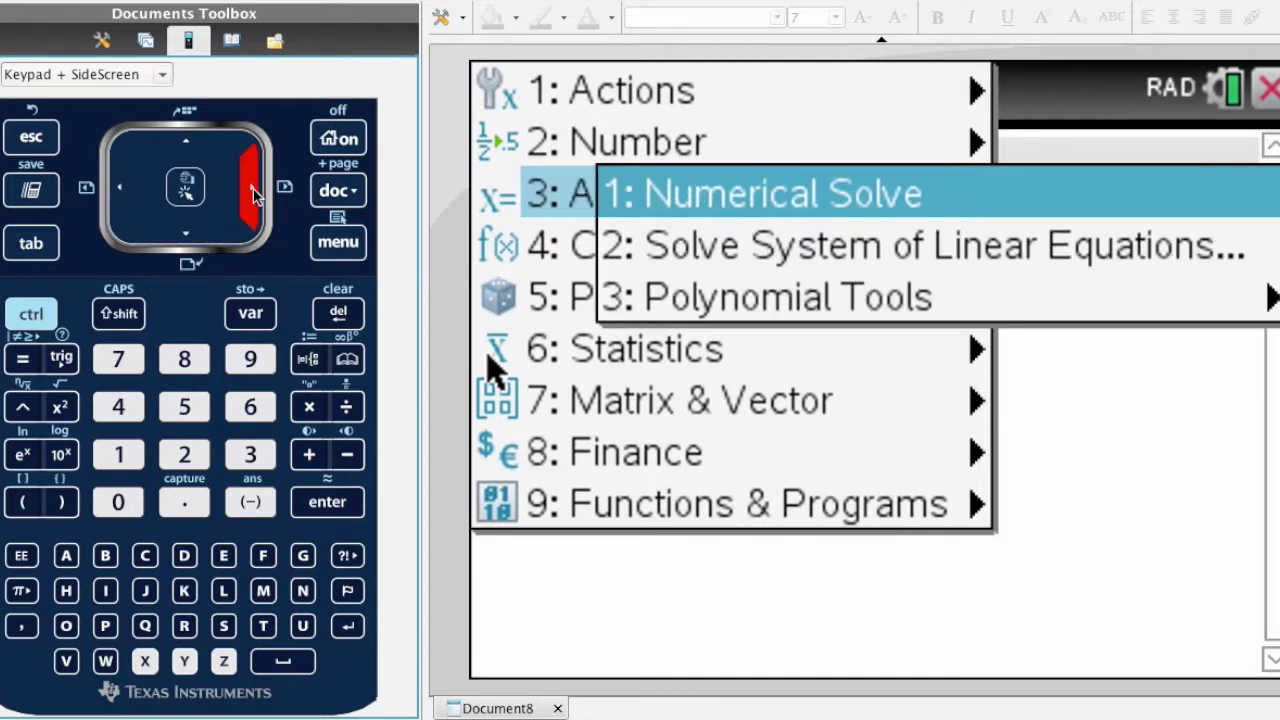
click(186, 189)
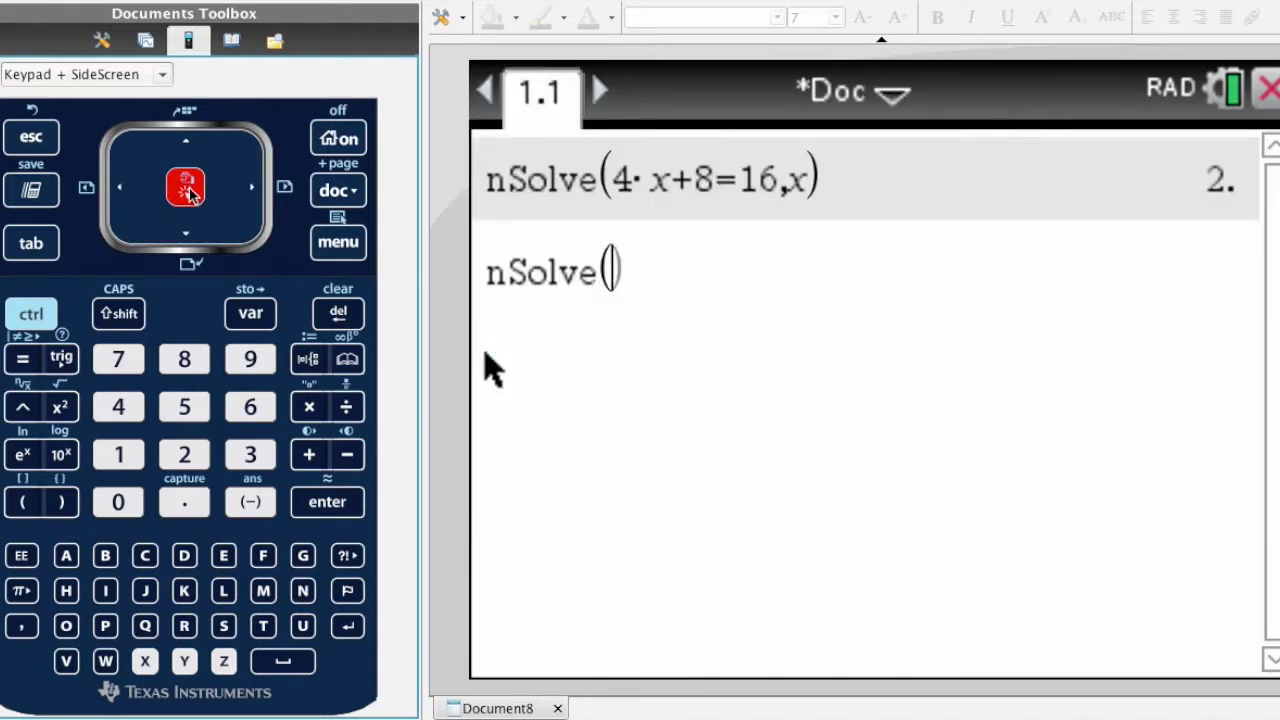
Step: Enter 4b+8=16,b into nSolve and evaluate it, returning 2
click(124, 410)
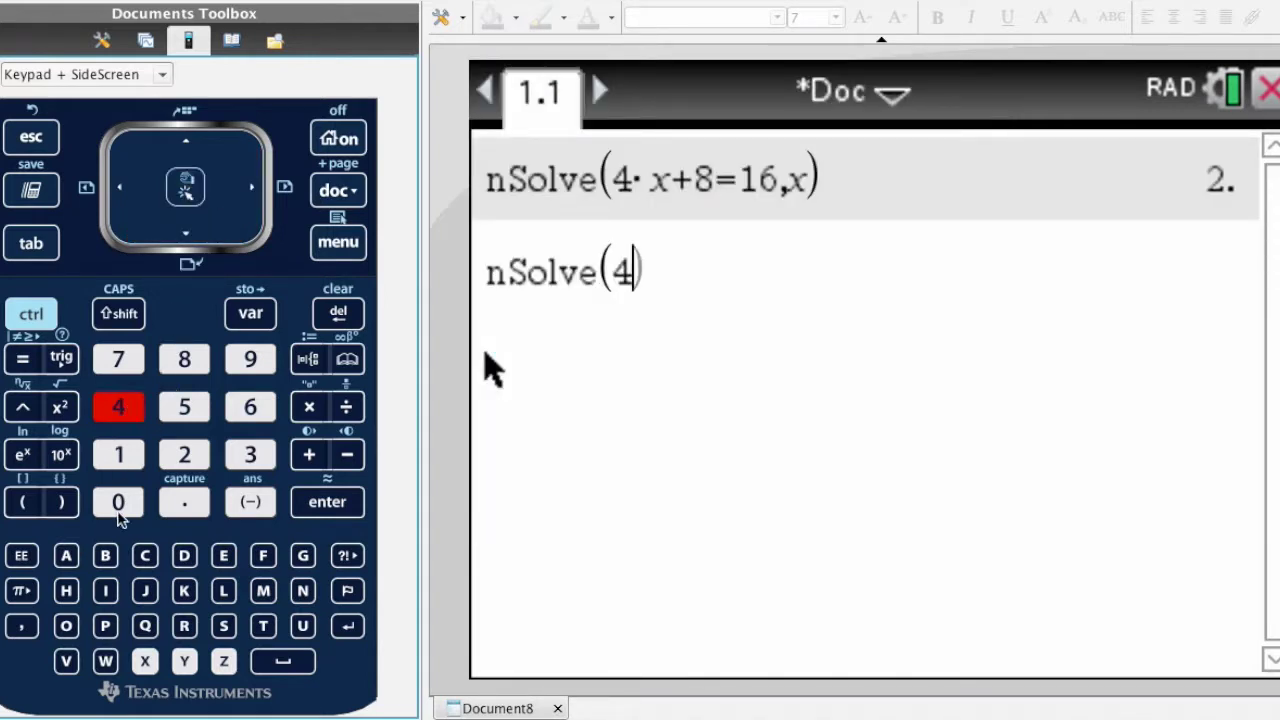
click(106, 558)
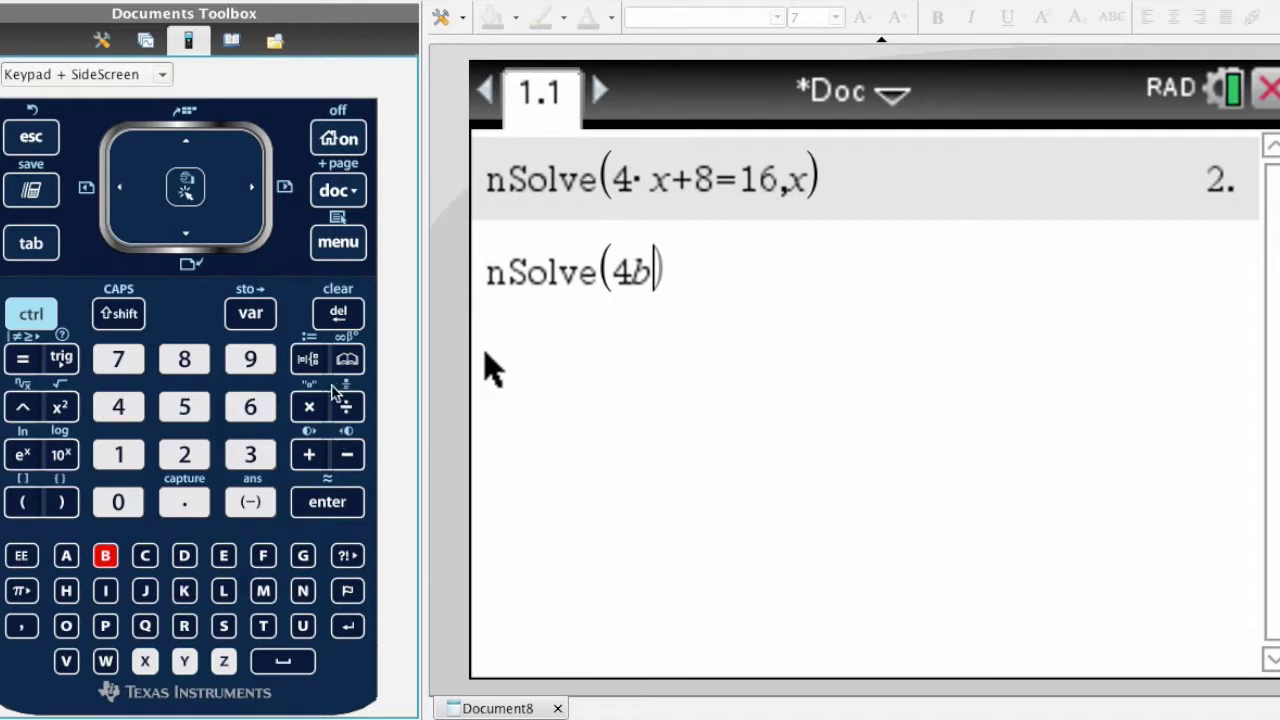
click(309, 455)
click(184, 360)
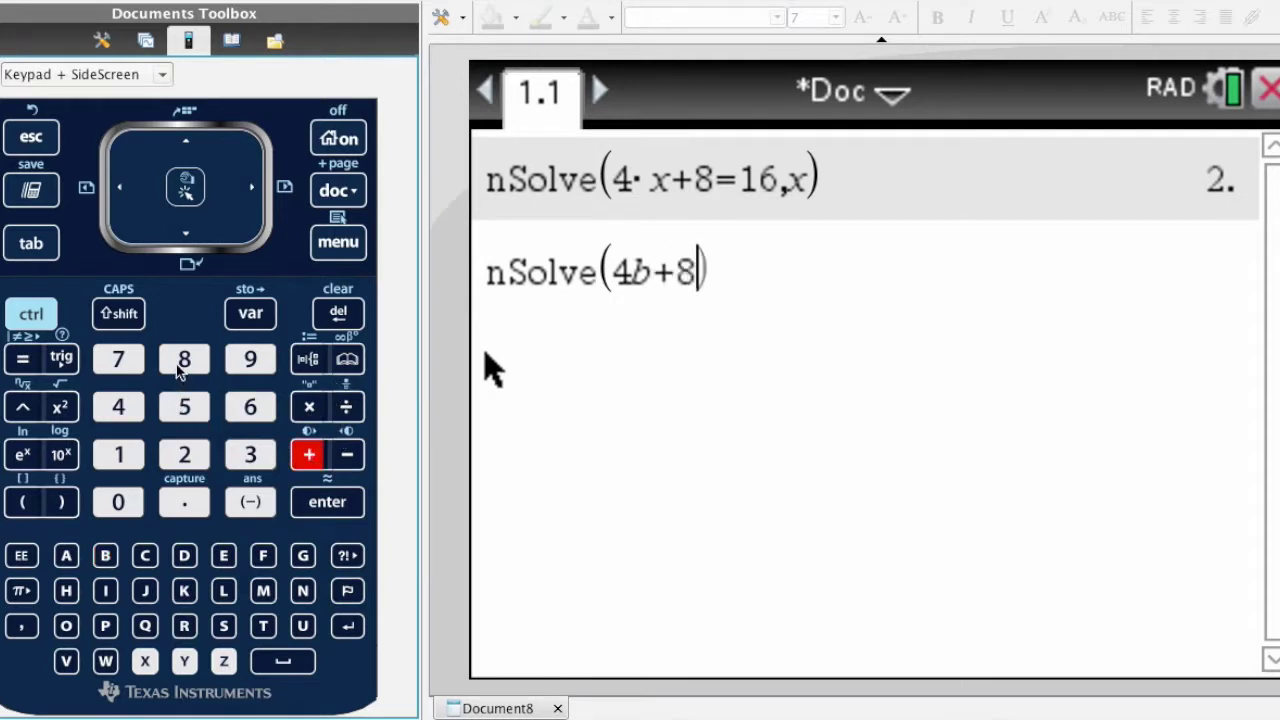
click(14, 360)
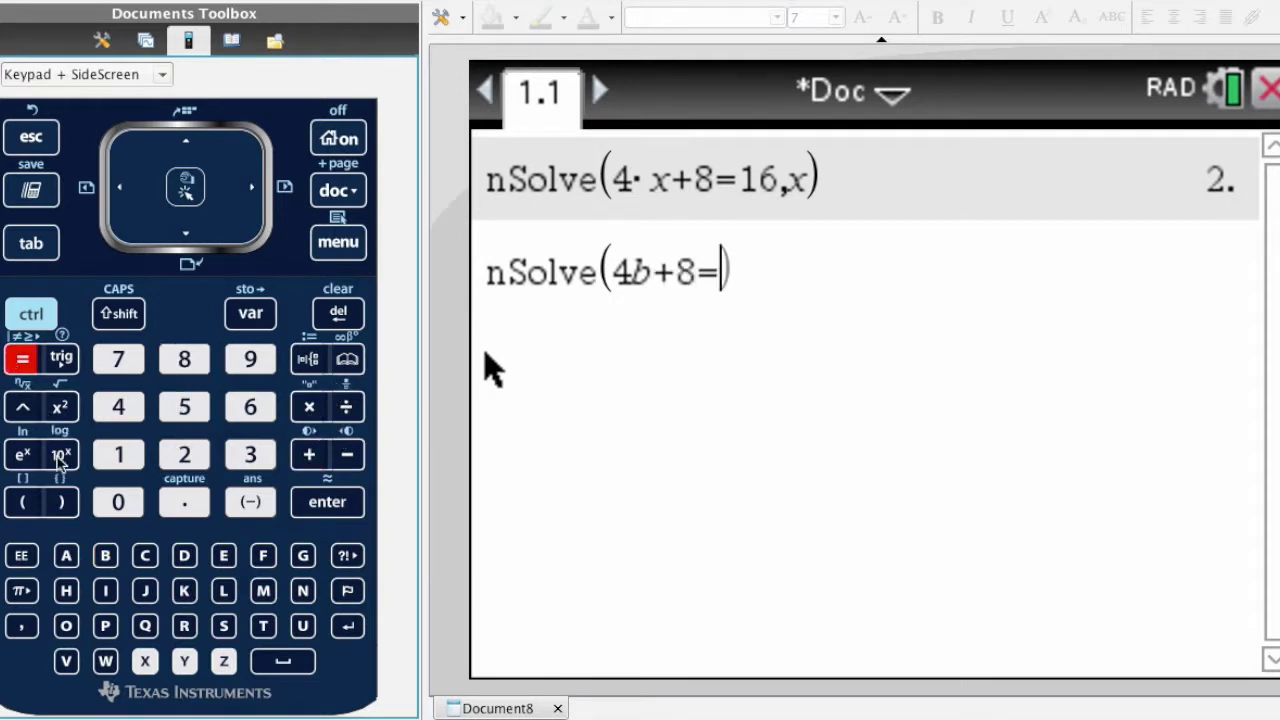
click(116, 456)
click(240, 416)
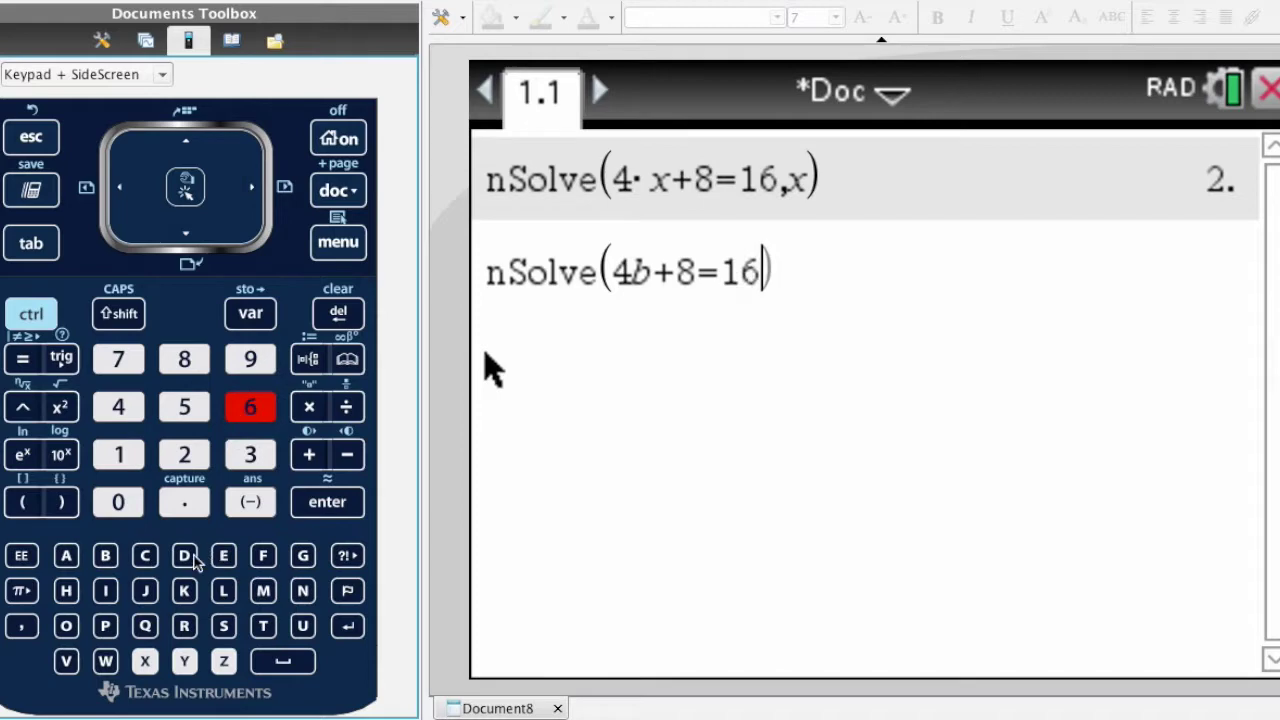
click(26, 628)
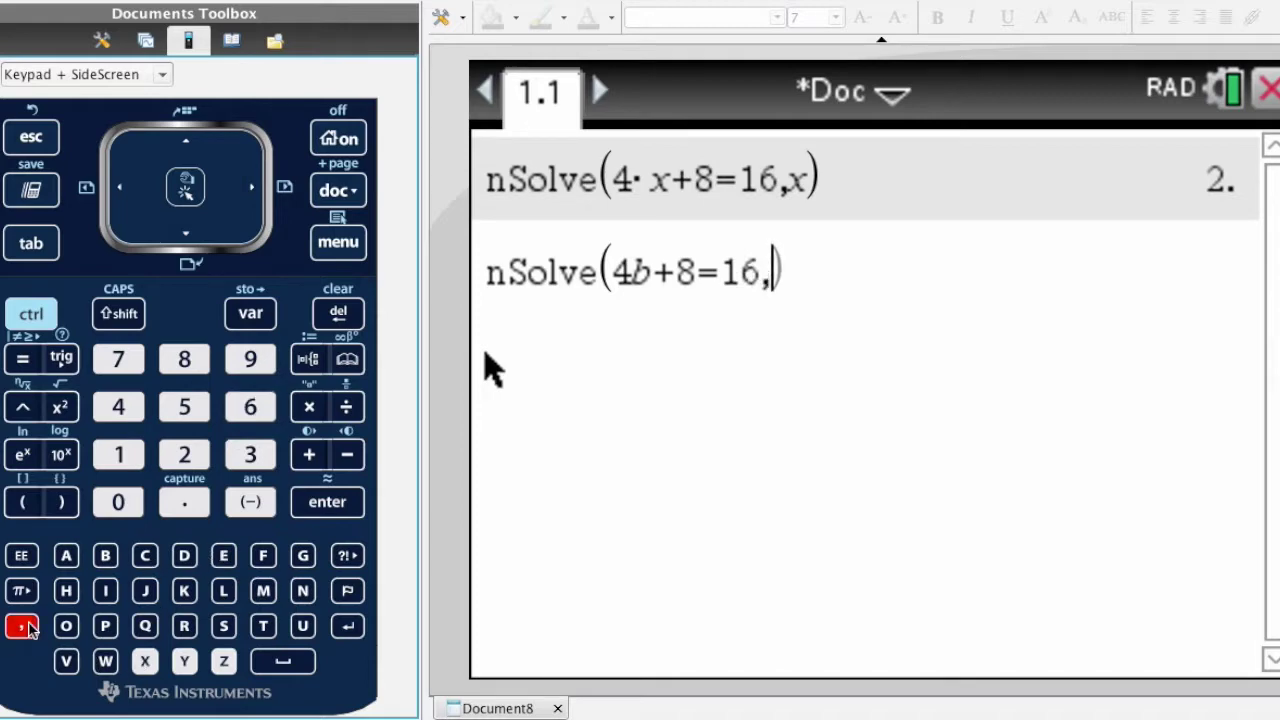
click(108, 561)
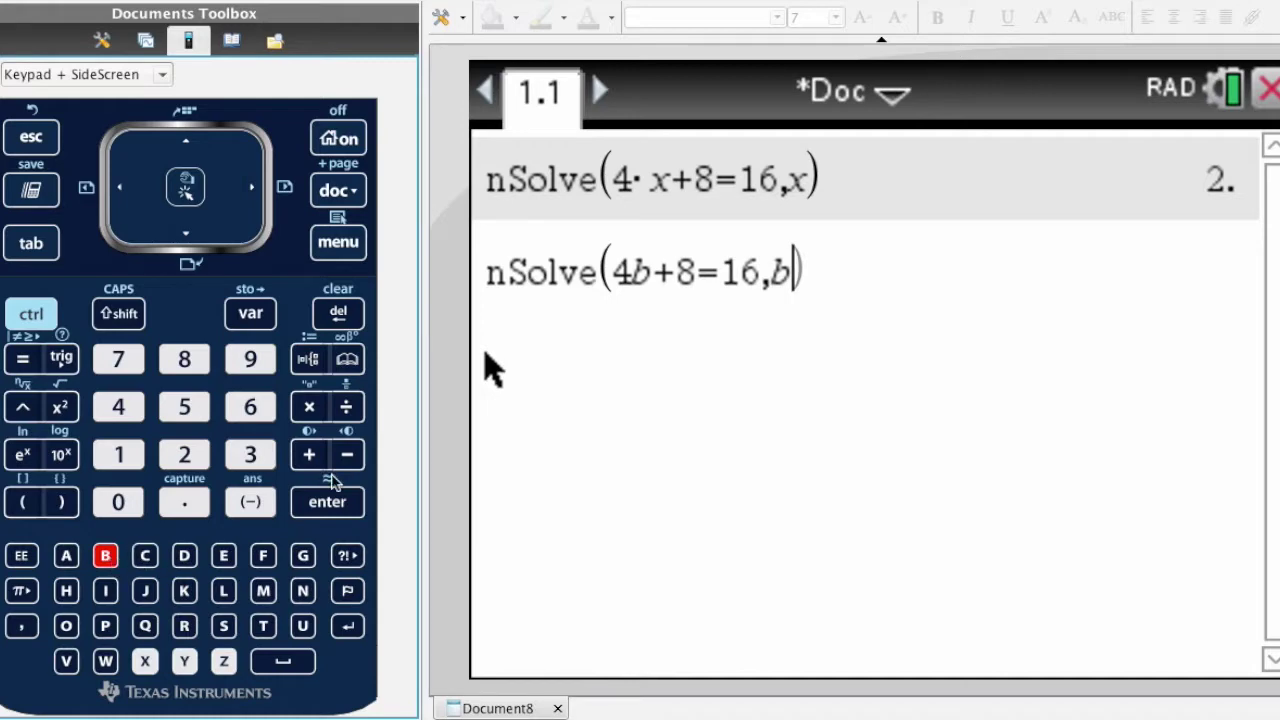
click(334, 503)
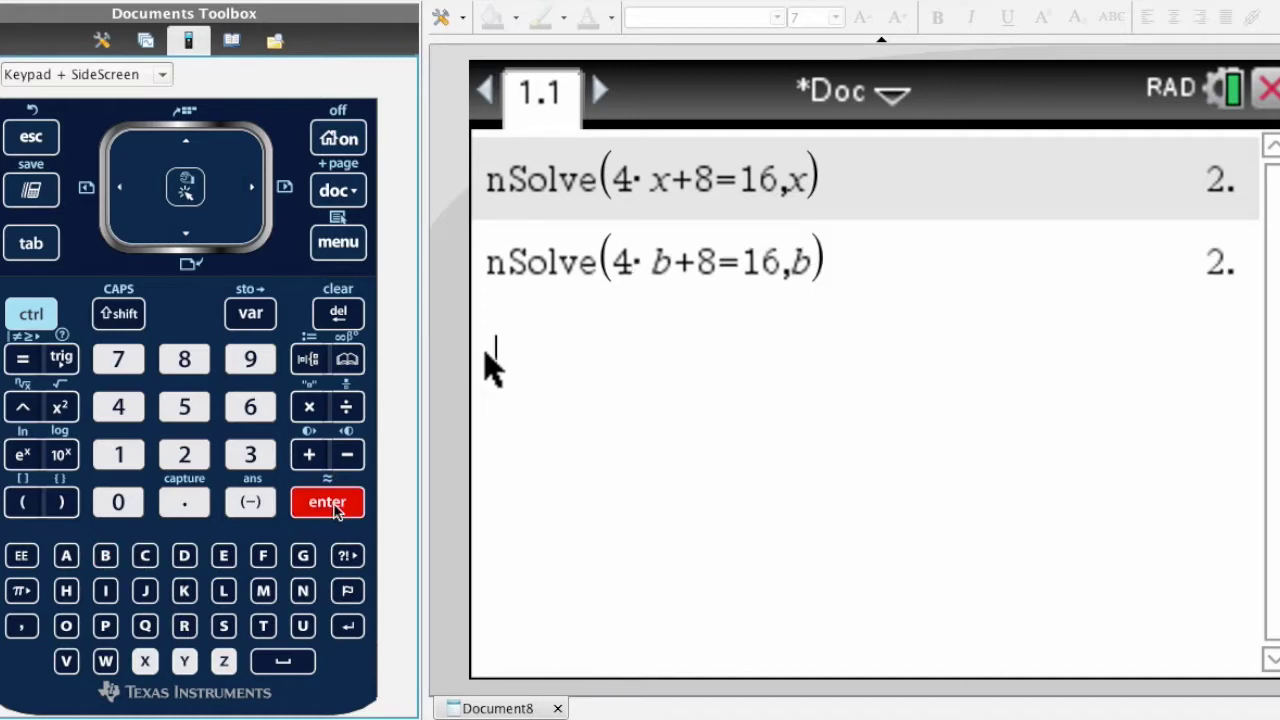